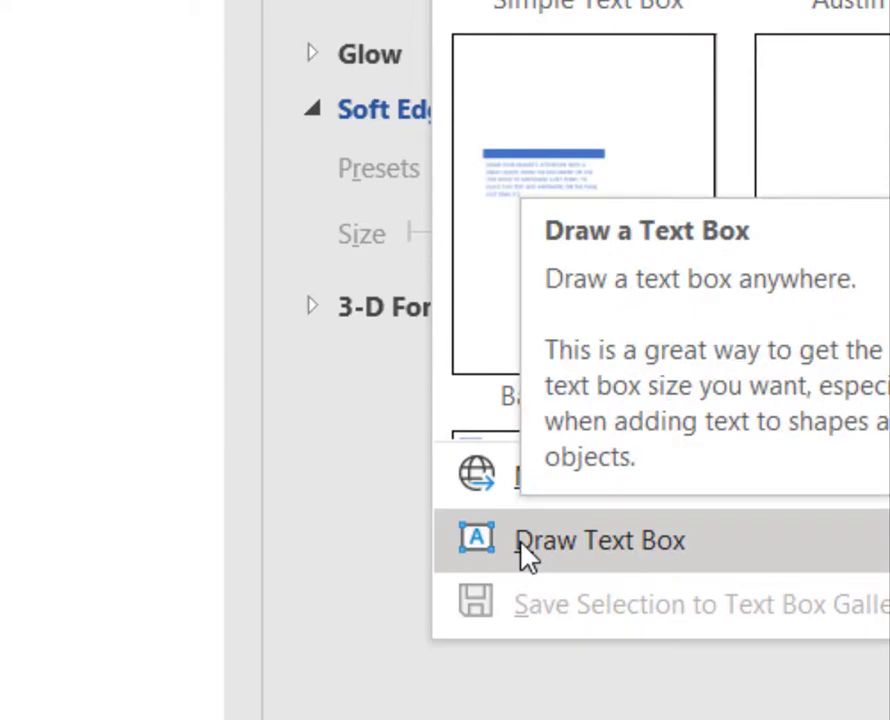
- Draw a tall text box along the page's left side and shorten it to about 1.9 by 5.9 inches
click(527, 555)
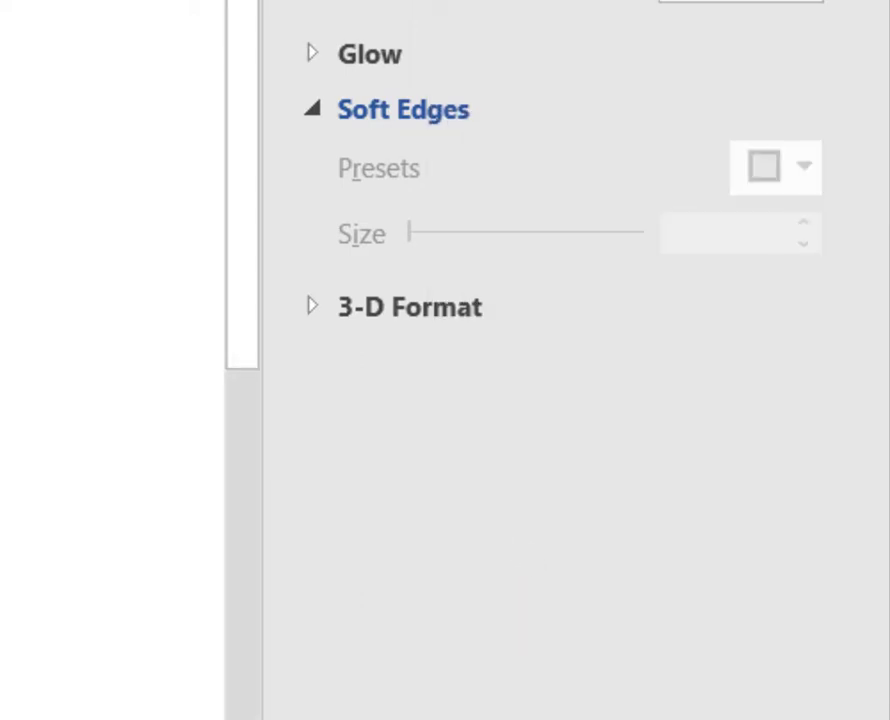
drag(37, 157, 205, 689)
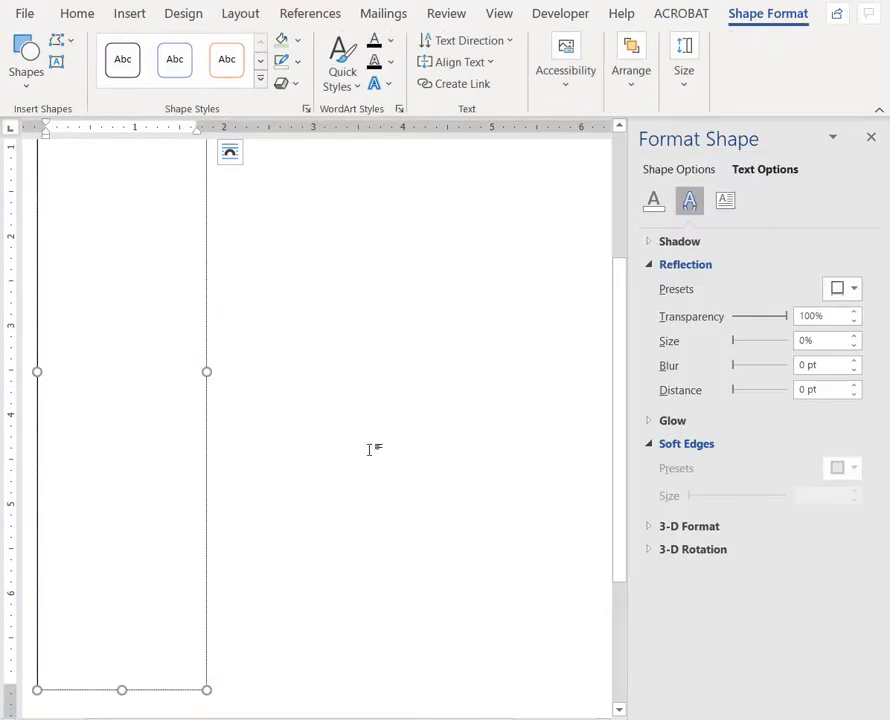
scroll(396, 427, up, 2)
scroll(395, 427, down, 6)
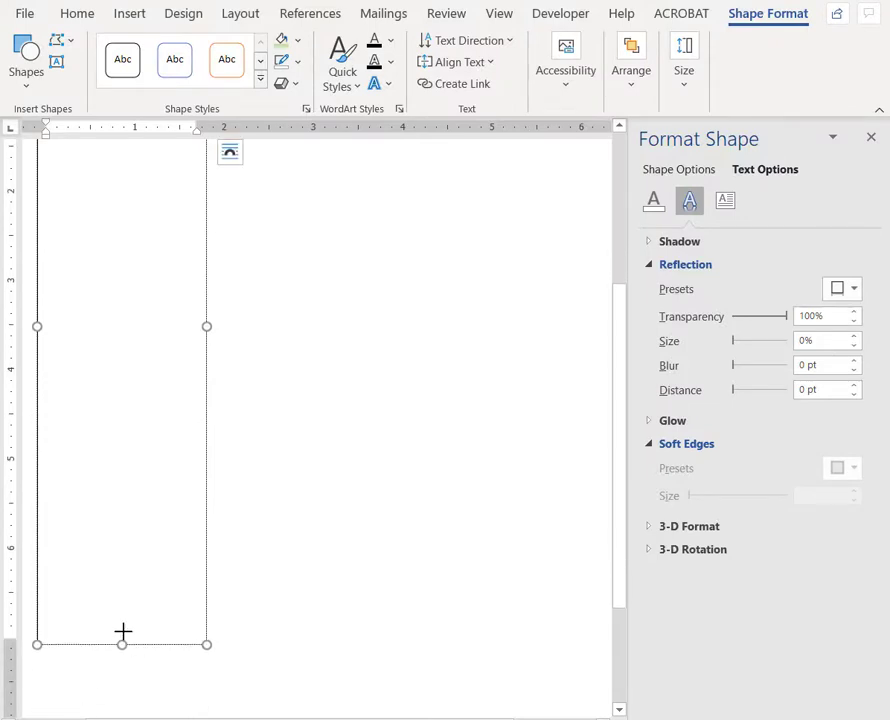
drag(123, 631, 123, 536)
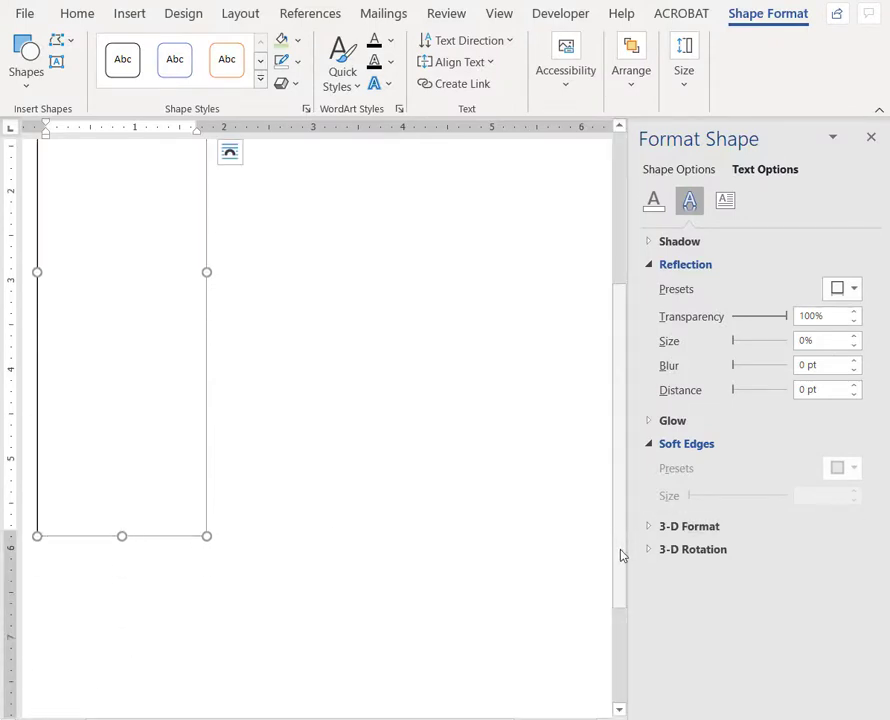
drag(620, 555, 627, 472)
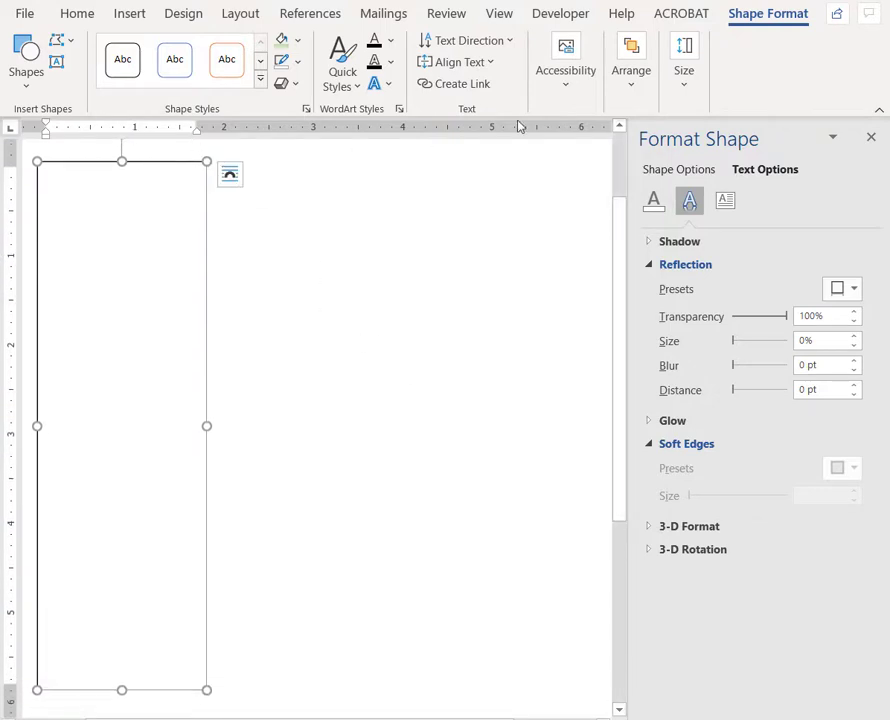
- Draw a second text box about 2.2 by 5.9 inches beside the first, aligned with its height
click(135, 20)
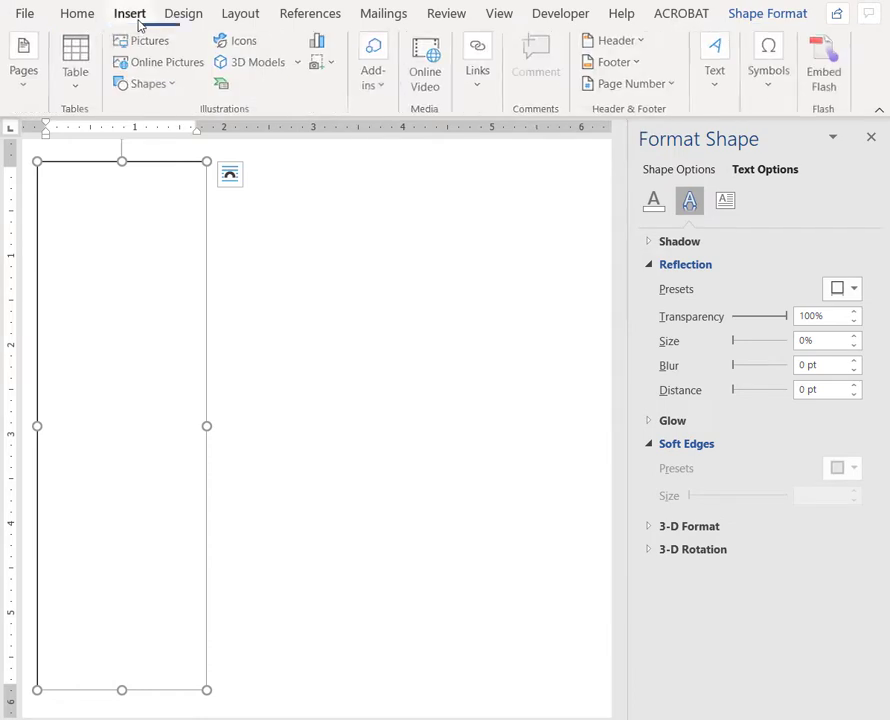
click(714, 98)
click(720, 172)
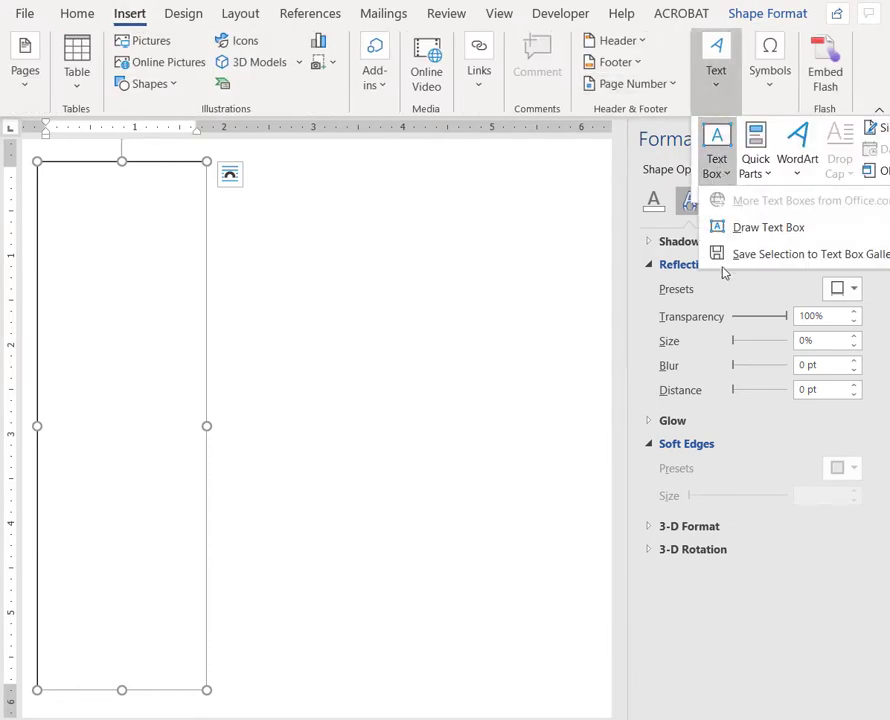
click(735, 233)
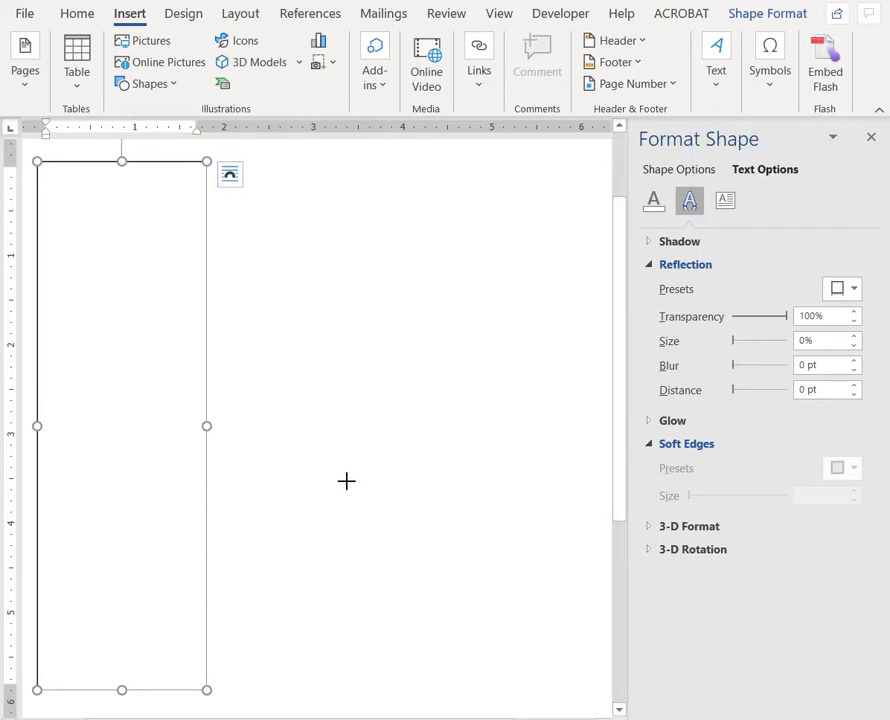
drag(418, 684, 229, 163)
drag(419, 686, 420, 687)
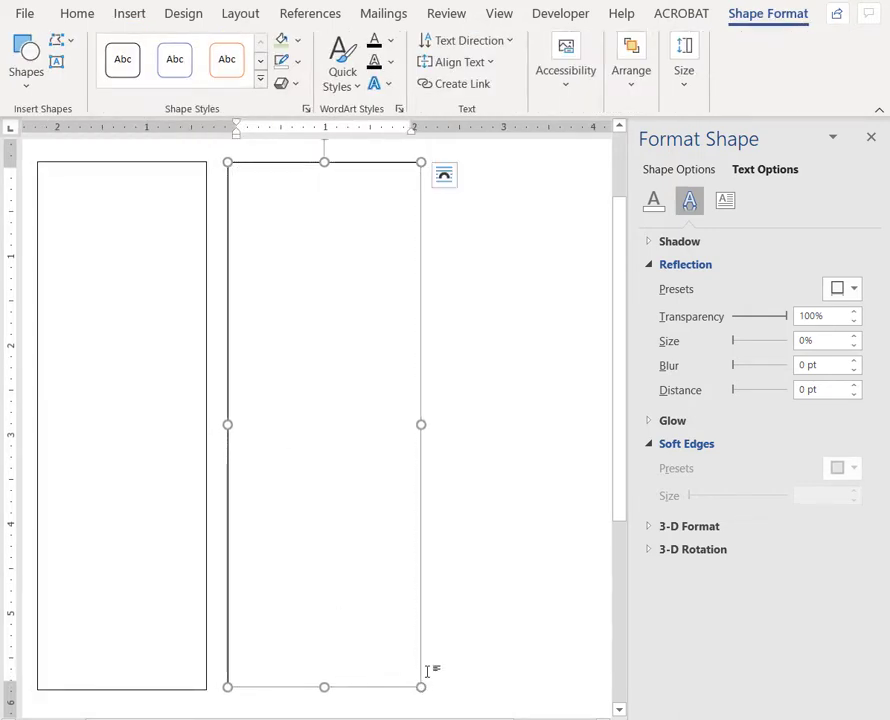
- Draw a third text box beside the second at matching height and widen it to about 1.8 inches
click(128, 16)
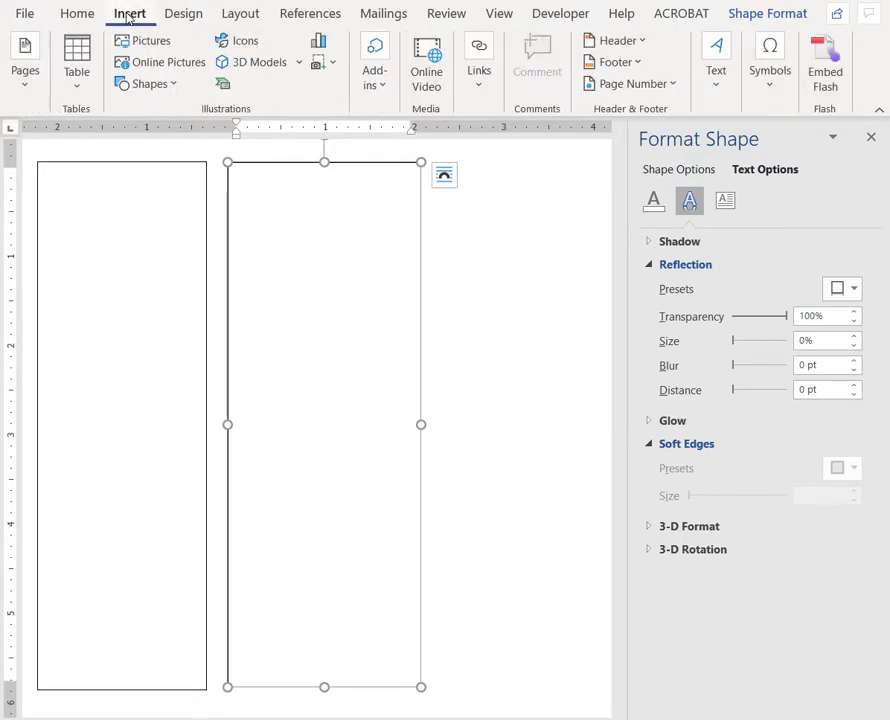
click(718, 92)
click(720, 165)
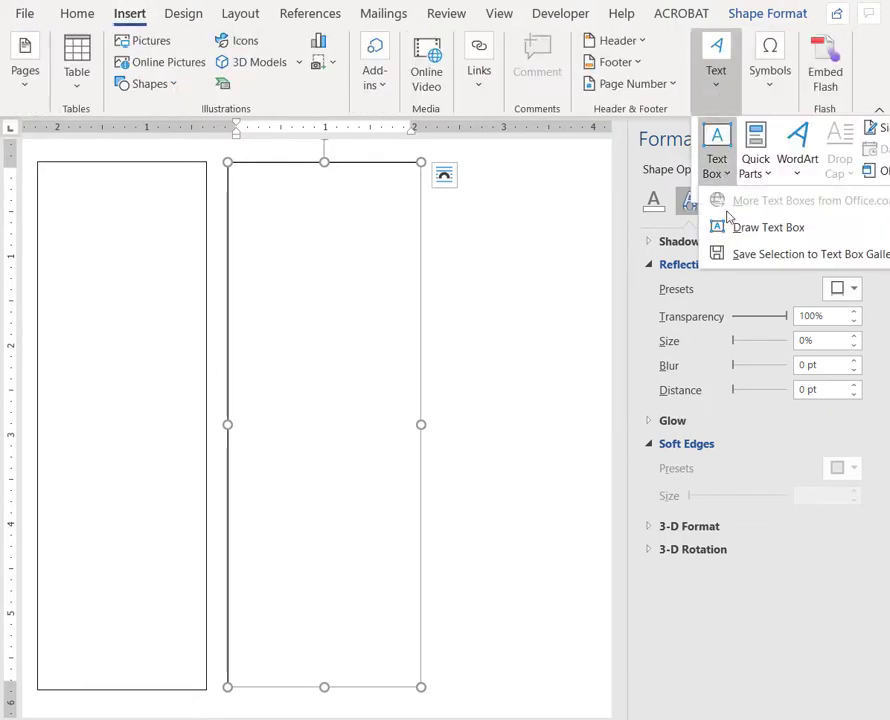
click(766, 228)
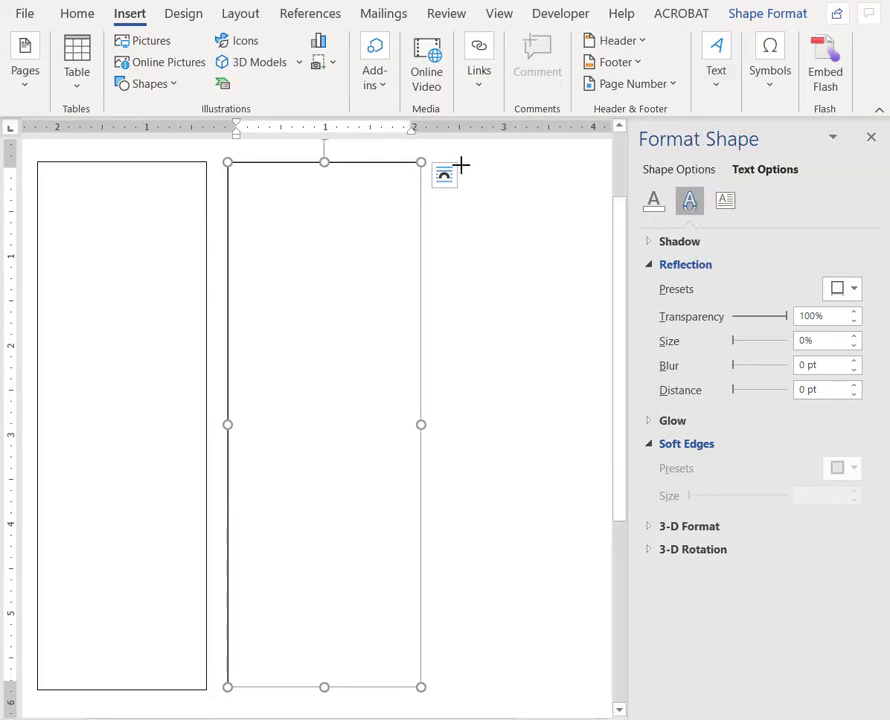
drag(460, 164, 596, 626)
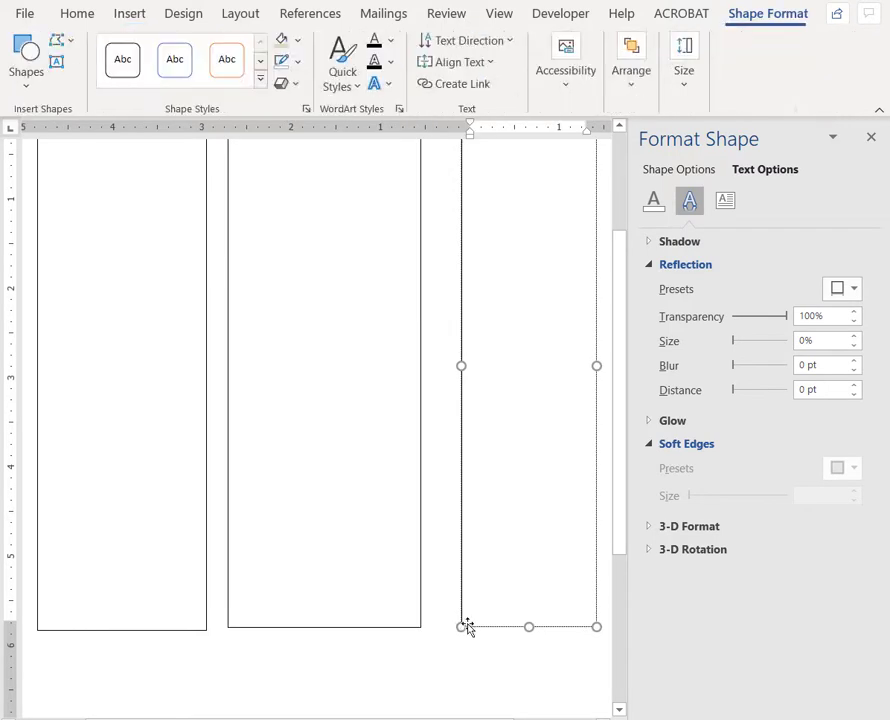
drag(460, 627, 436, 628)
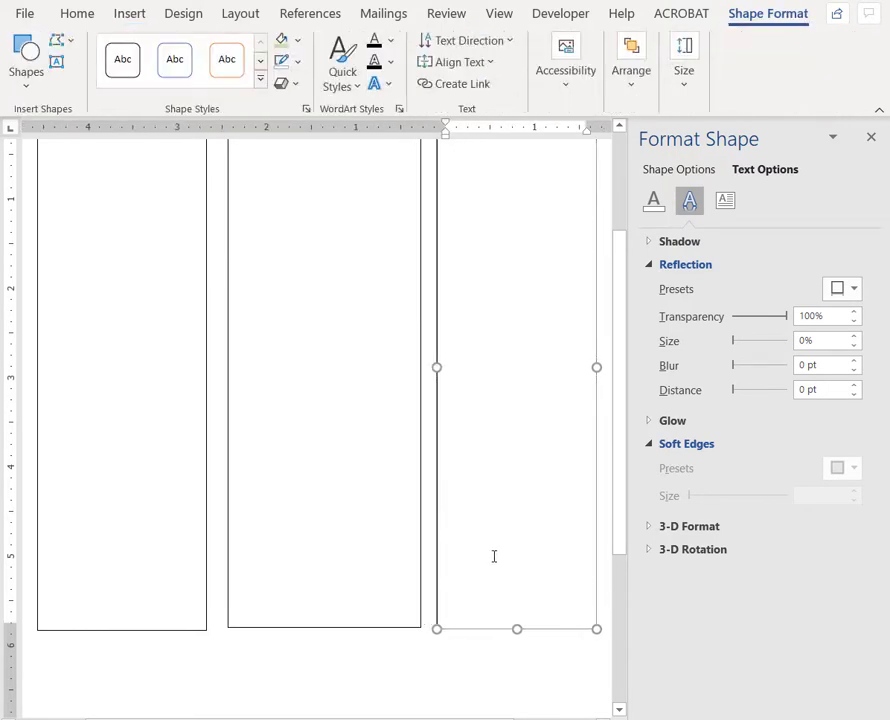
mouse_move(622, 509)
mouse_down()
mouse_move(620, 441)
mouse_move(614, 502)
mouse_up()
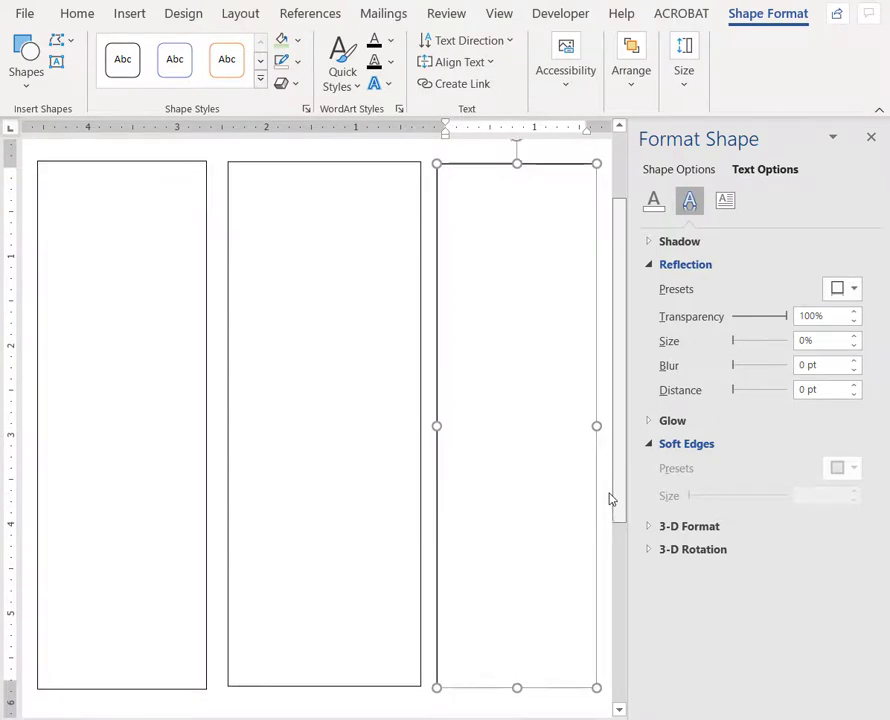
- Fill the first text box with sample text using =rand(5,6)
click(67, 182)
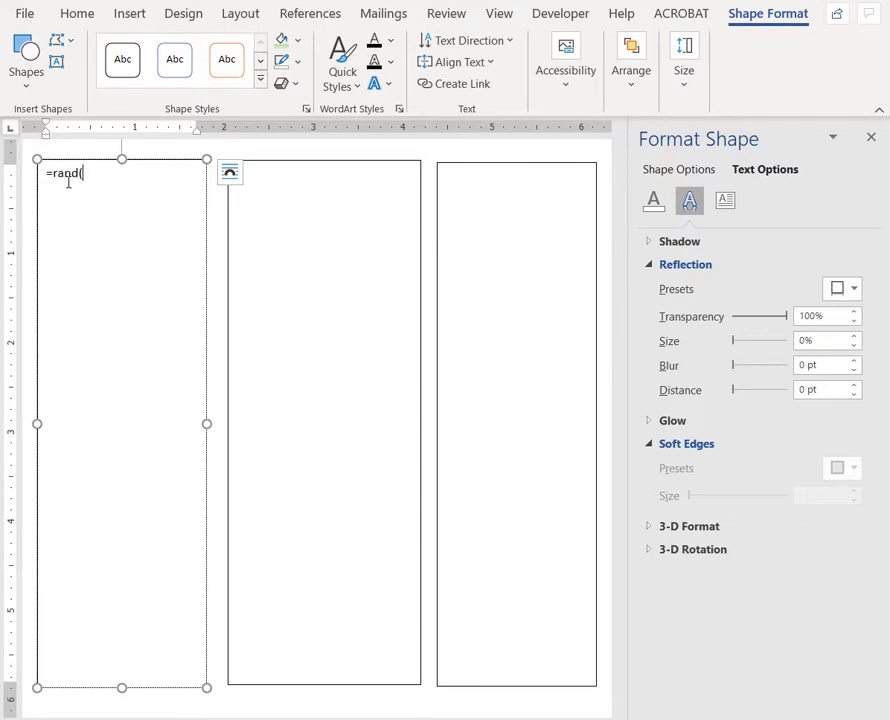
text(=rand()
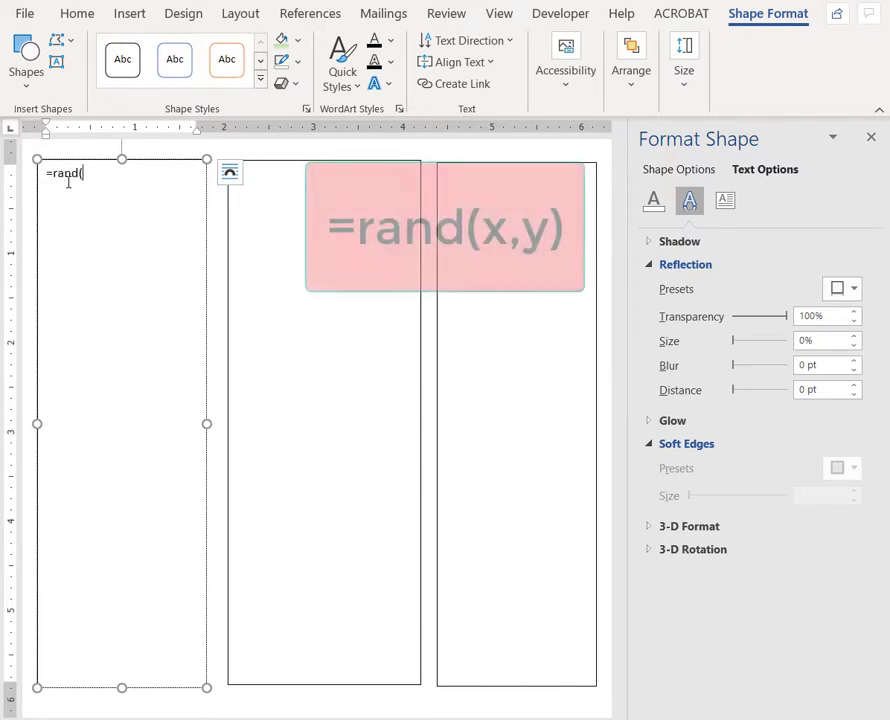
text(5)
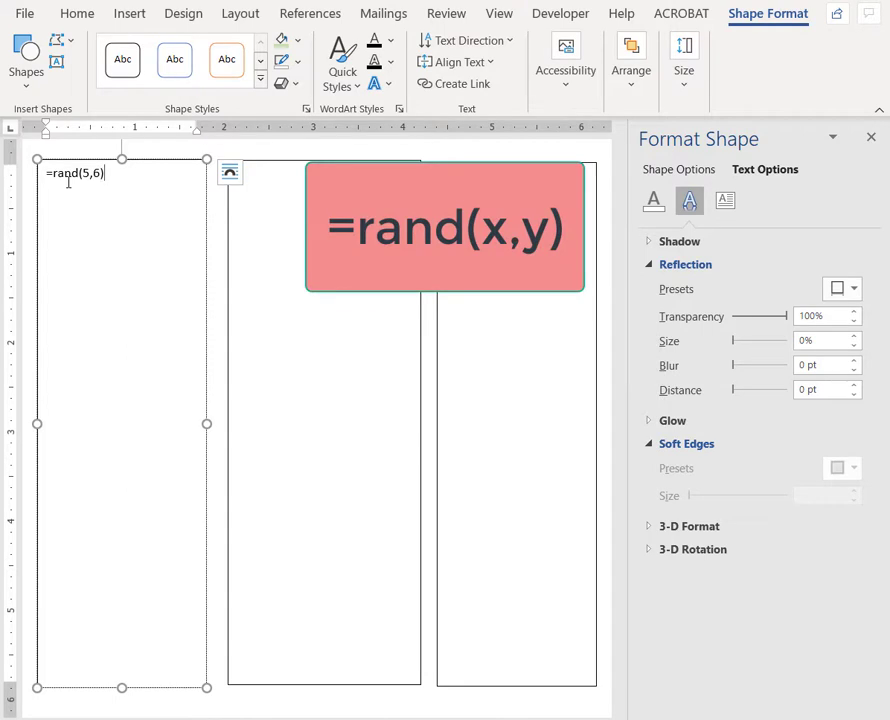
text(,6))
key(Return)
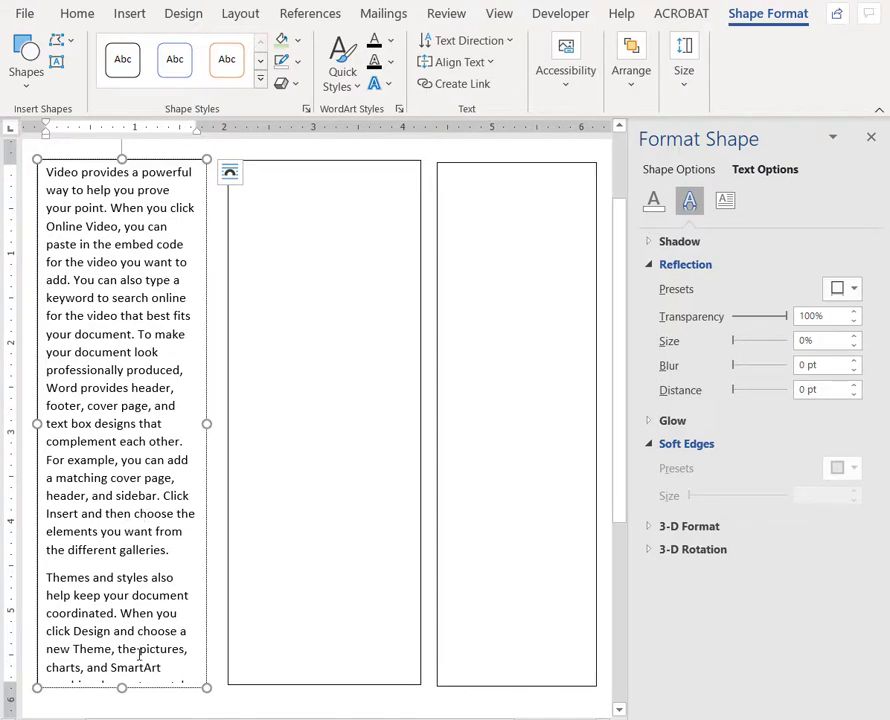
- Link the first text box to the empty second one so the overflowing text continues there
drag(123, 689, 131, 562)
scroll(366, 613, up, 3)
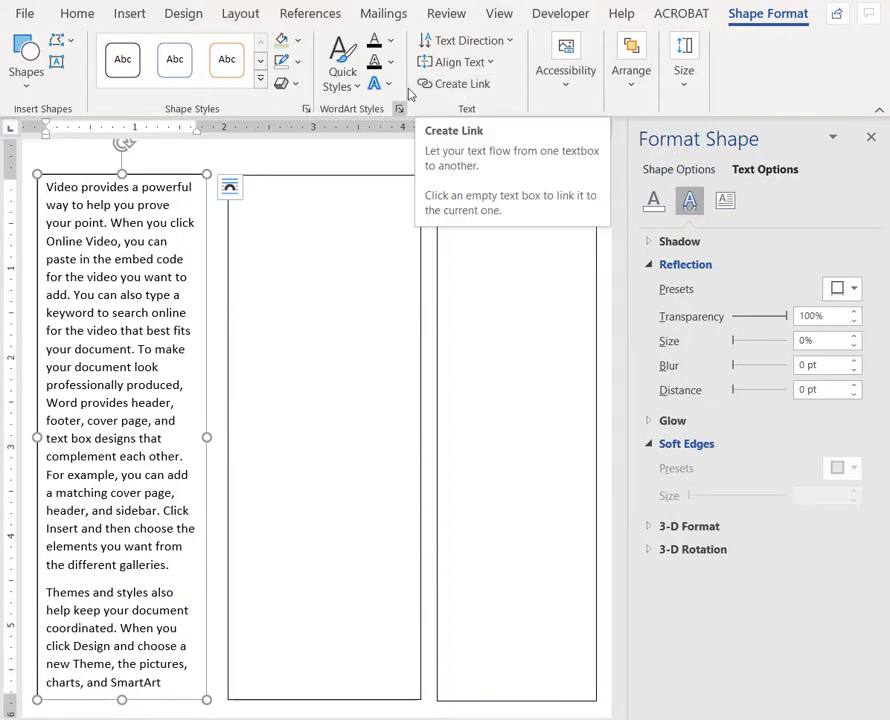
click(461, 88)
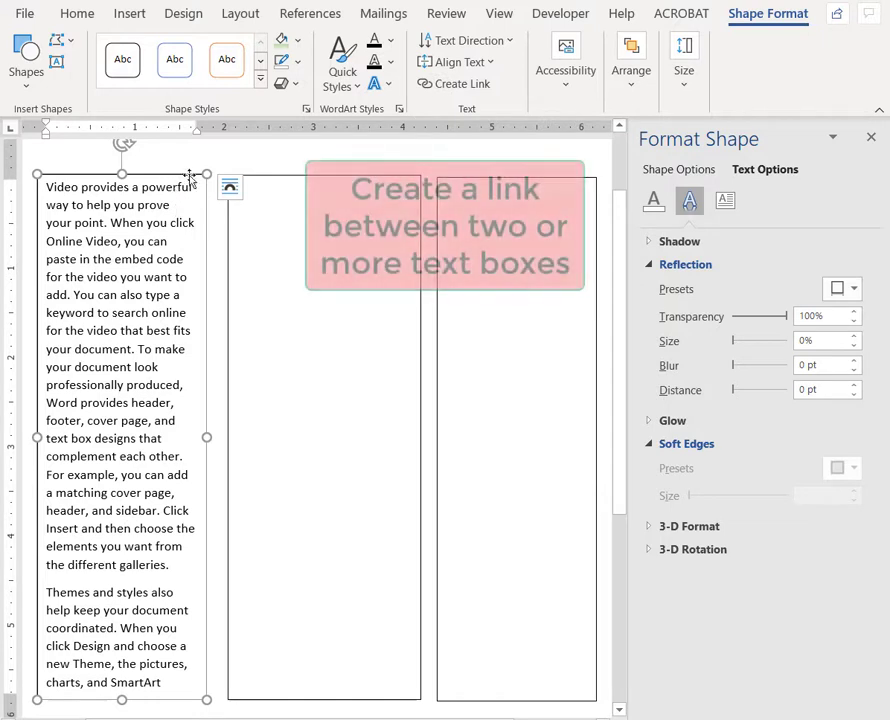
click(451, 85)
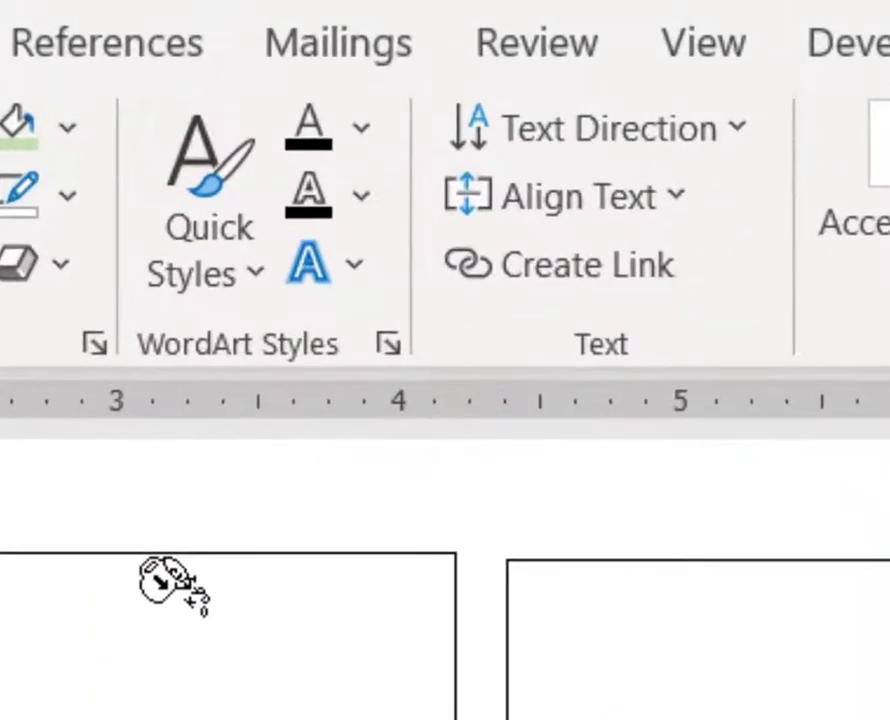
click(160, 572)
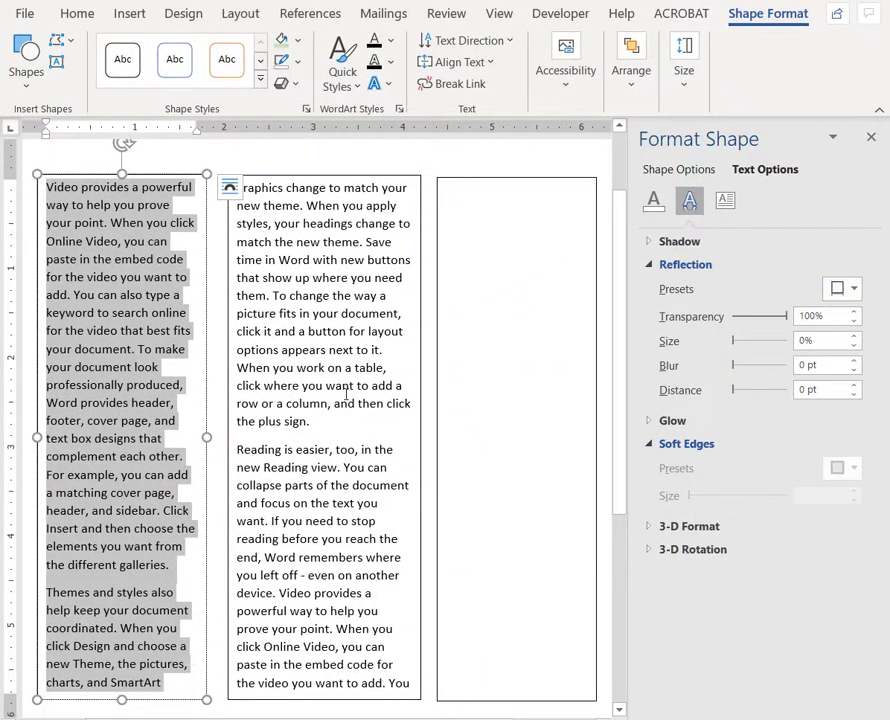
- Link the second text box to the empty third one so its overflow continues there
click(347, 449)
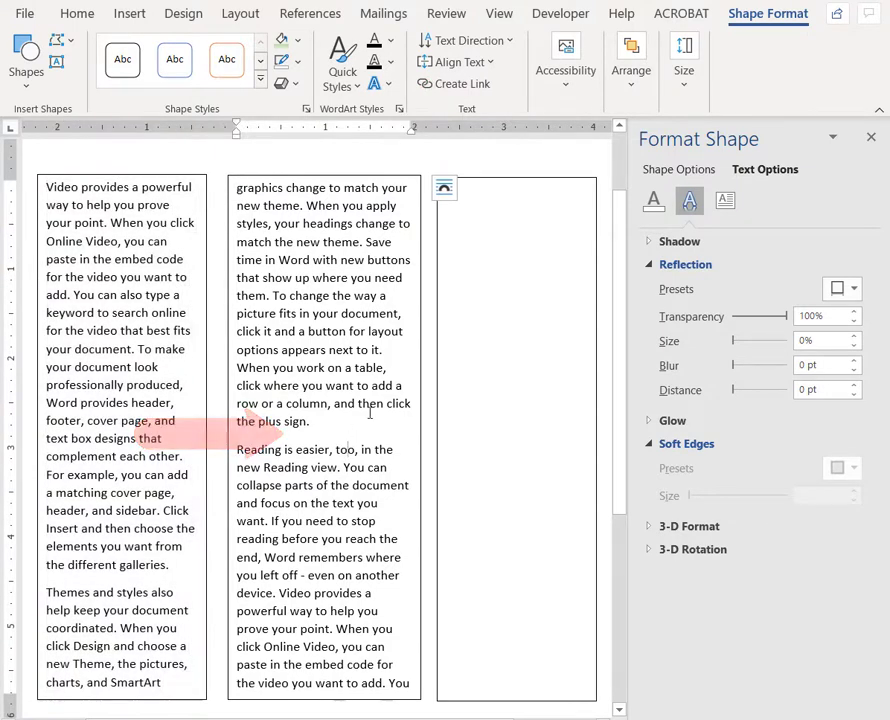
click(367, 177)
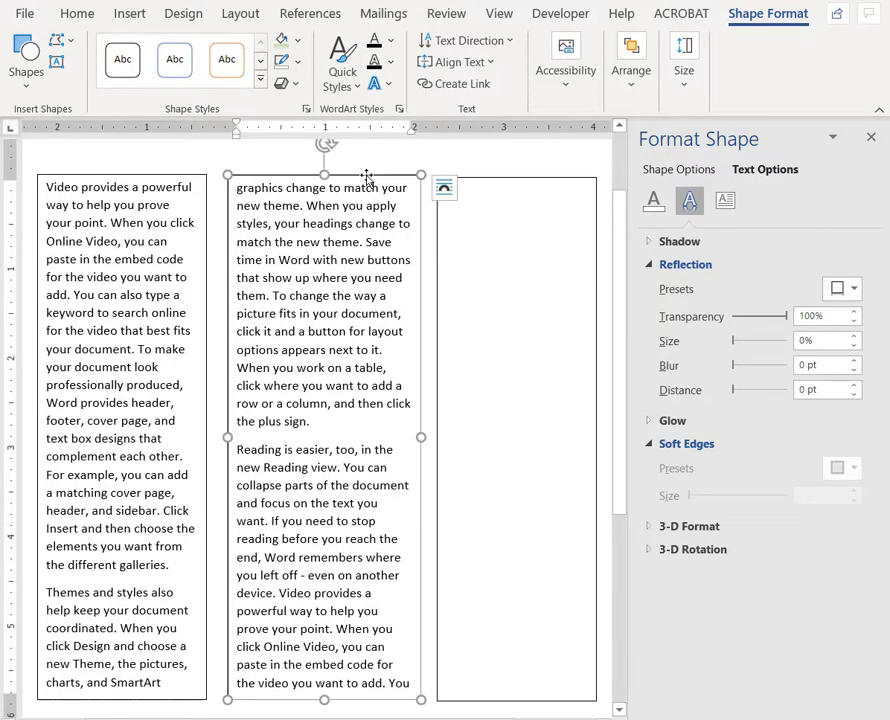
click(444, 88)
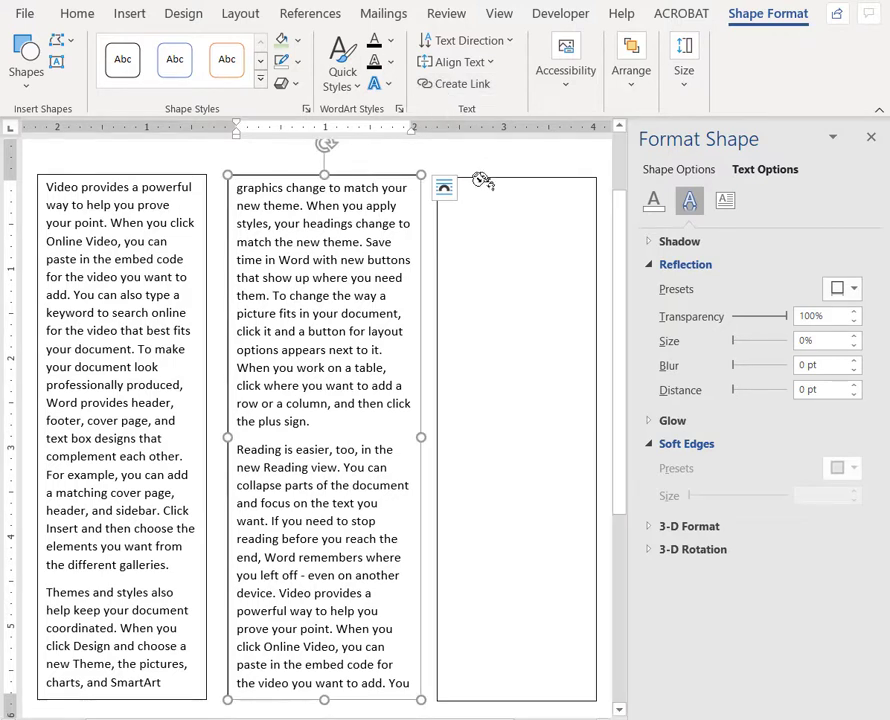
click(482, 180)
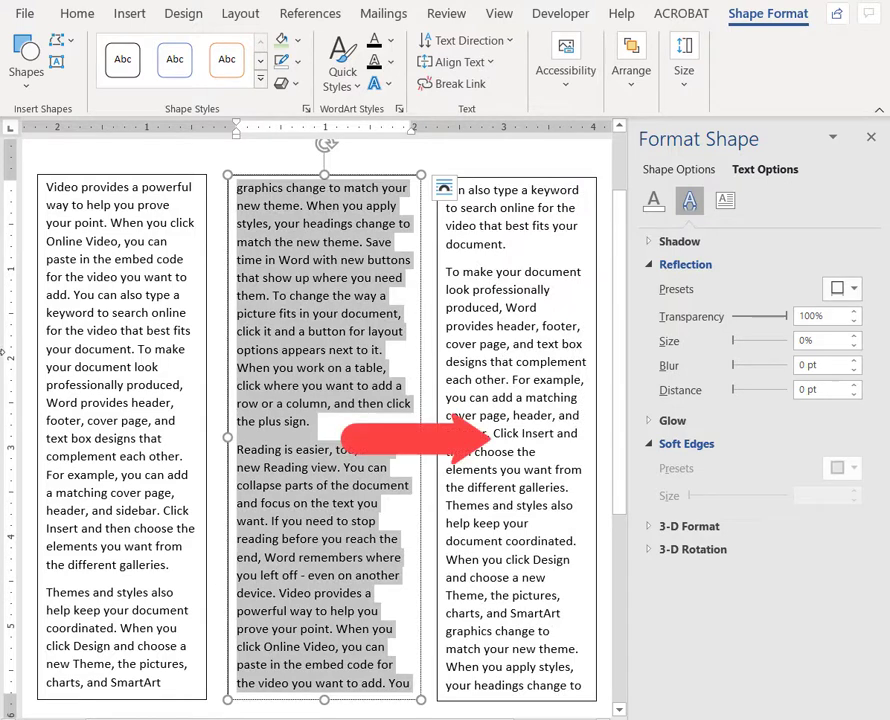
- Select all the text running through the three linked text boxes
click(124, 241)
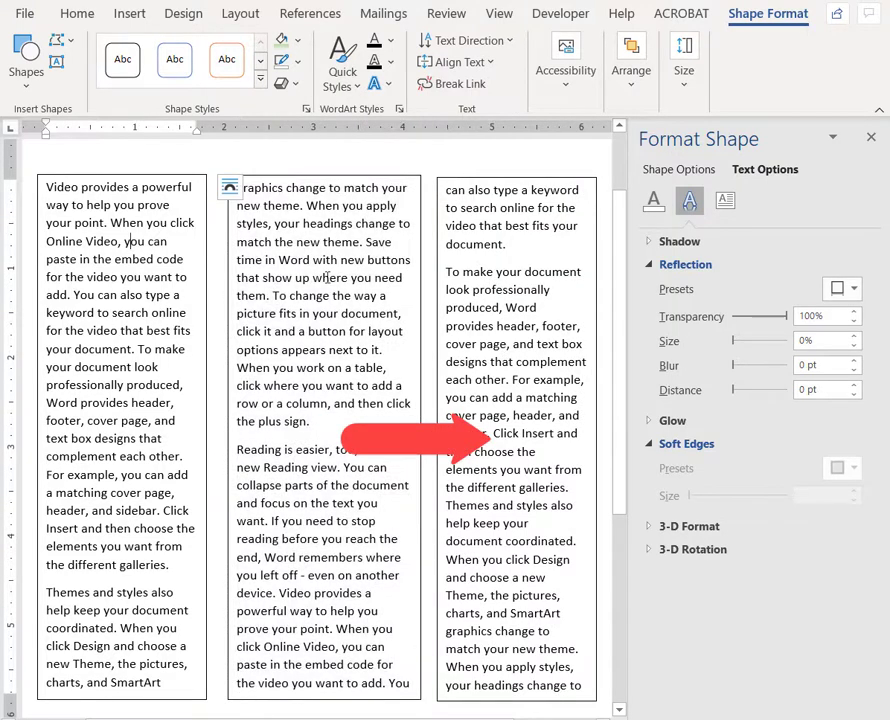
double_click(476, 257)
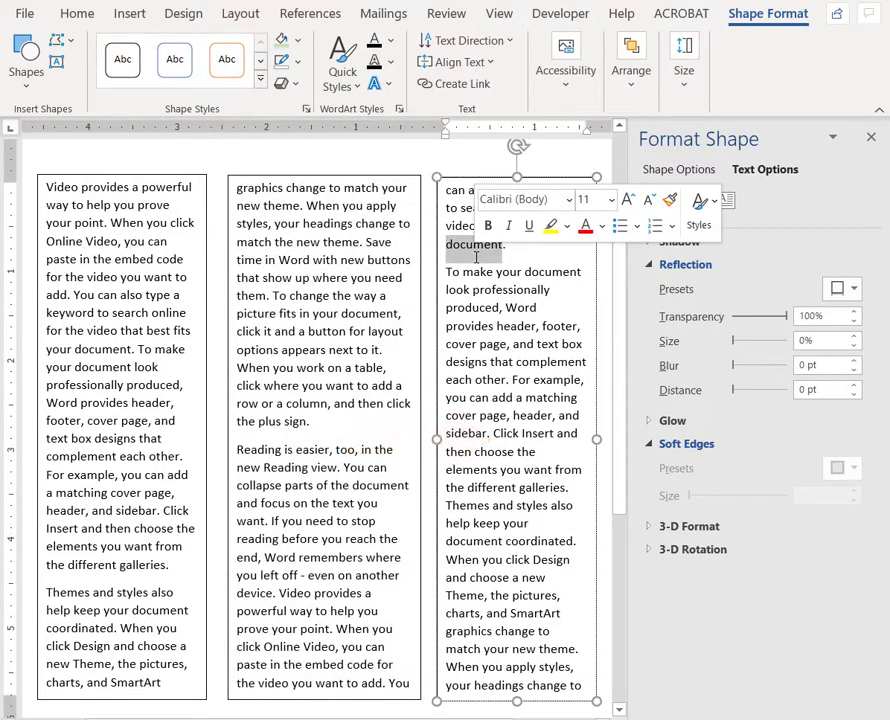
key(ctrl+a)
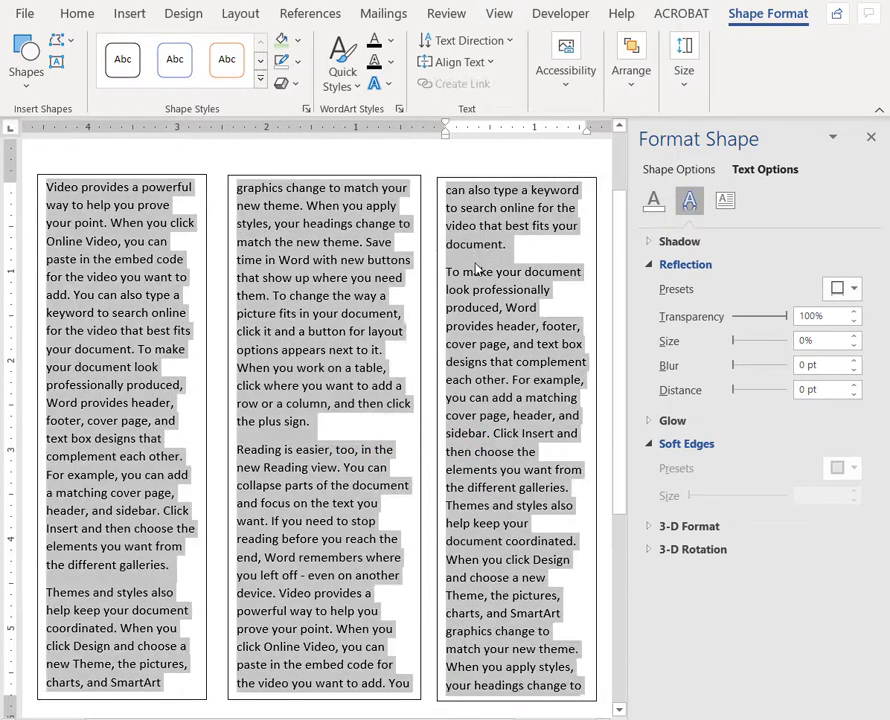
- Shorten the second text box to about 2.9 inches tall and rotate it about 30 degrees clockwise
click(278, 300)
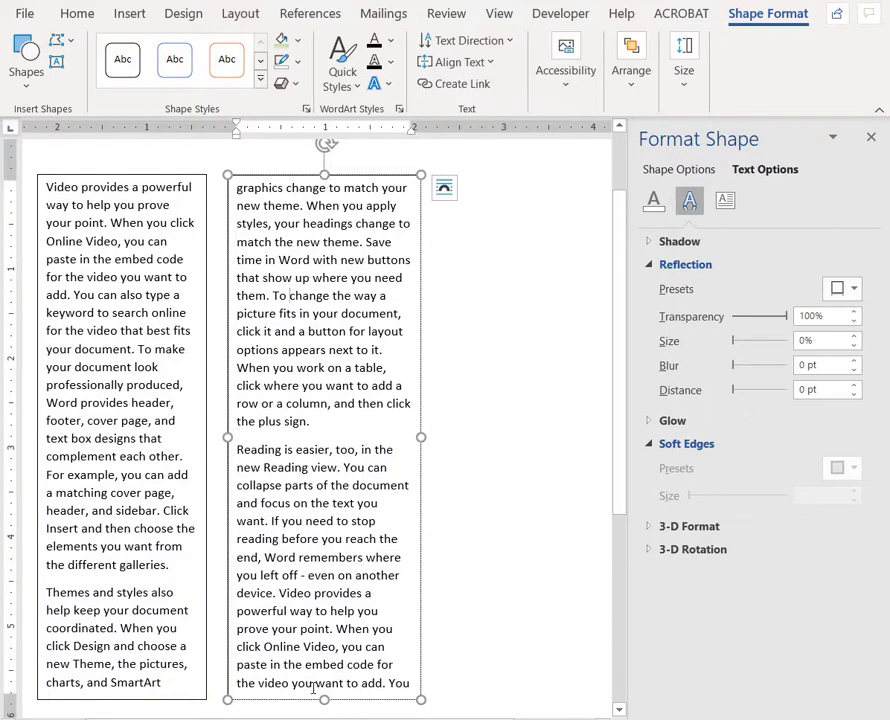
drag(324, 700, 324, 432)
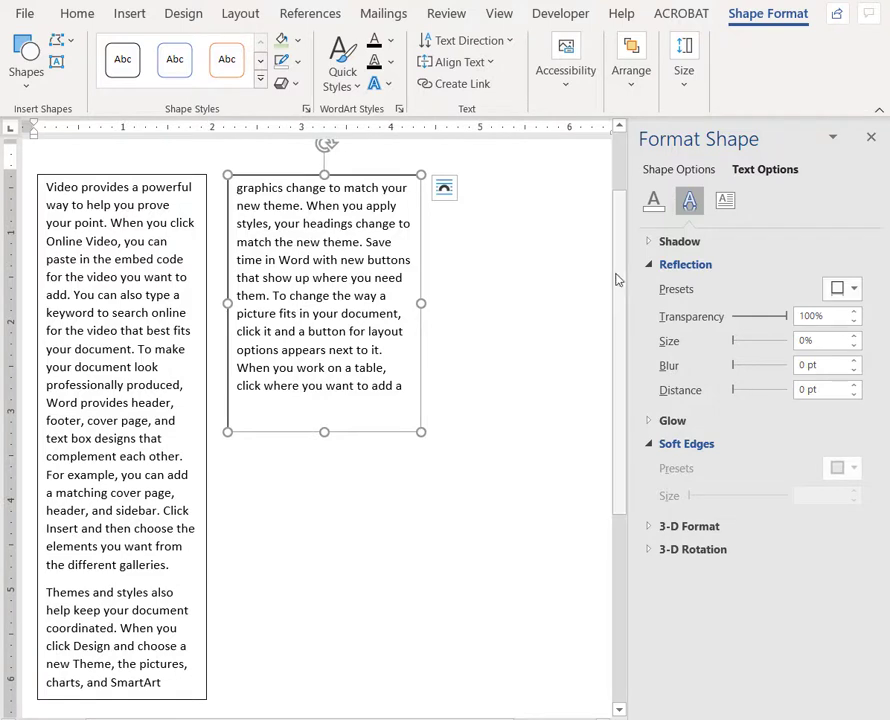
scroll(565, 245, up, 1)
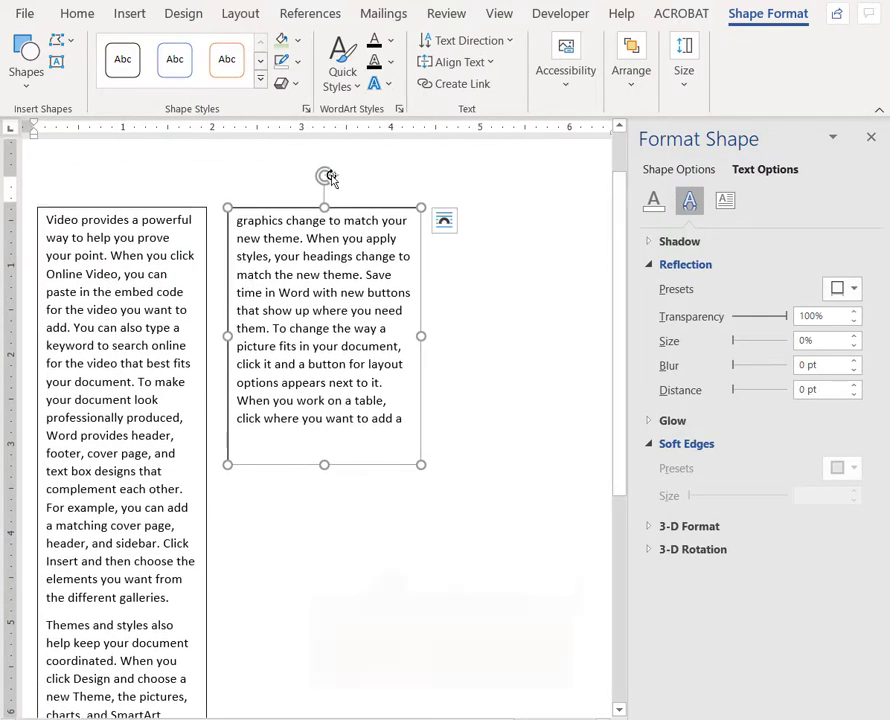
drag(325, 177, 398, 217)
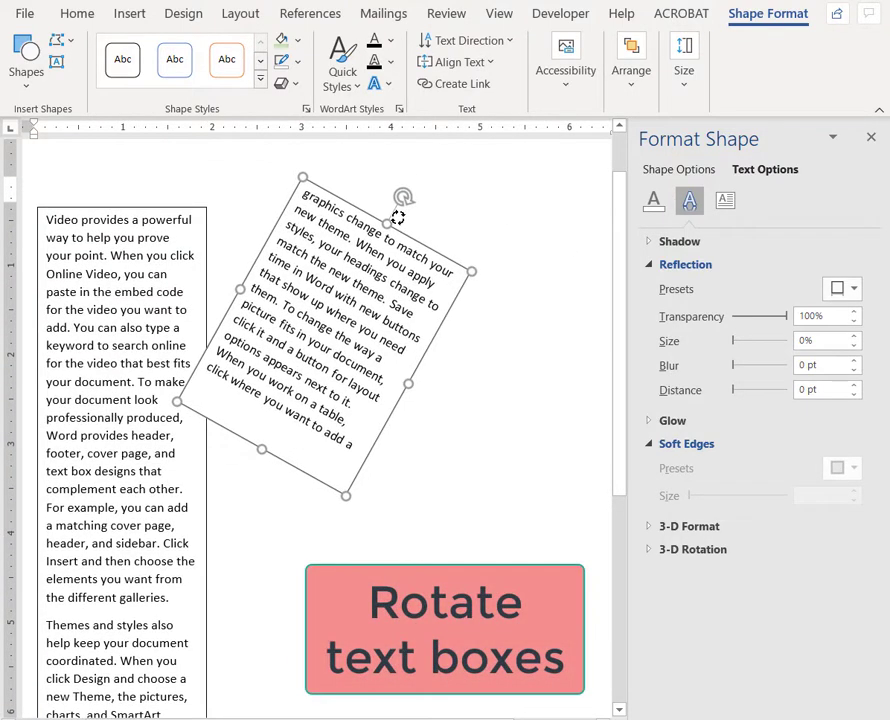
click(461, 384)
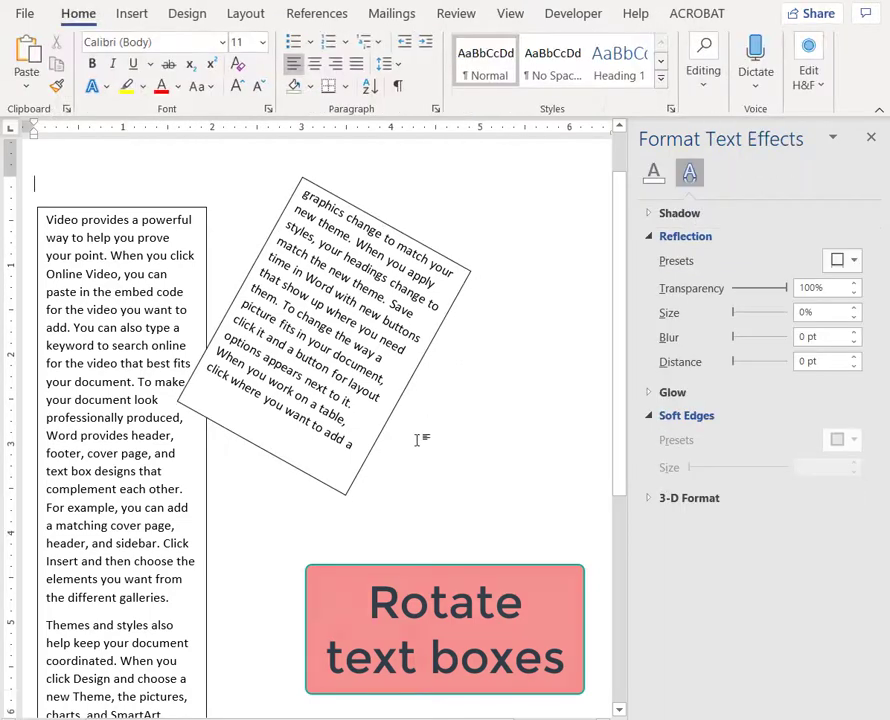
- Fill the rotated second text box with a light gold theme colour
click(358, 473)
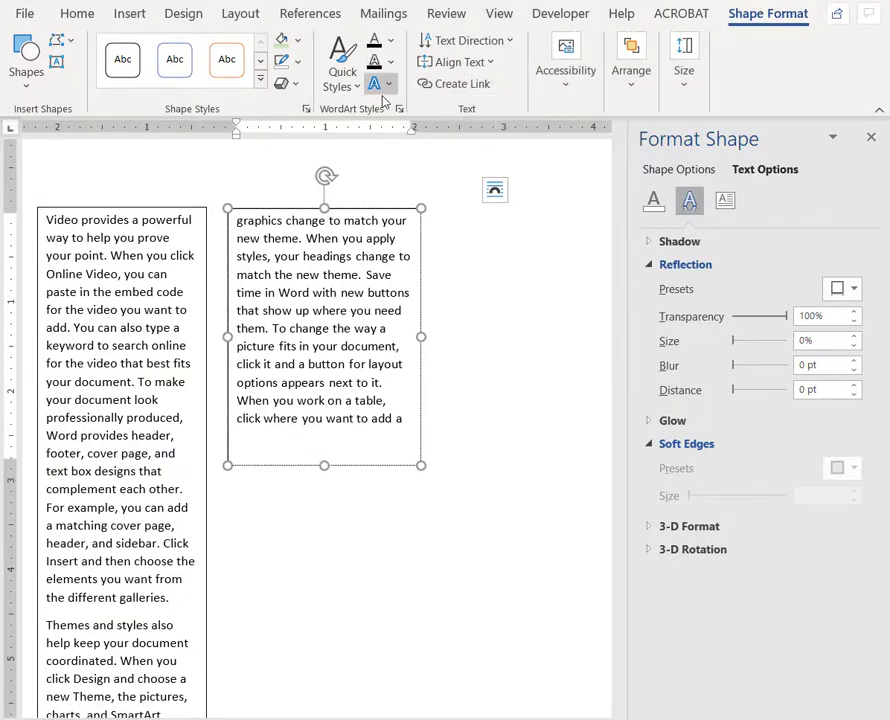
click(296, 41)
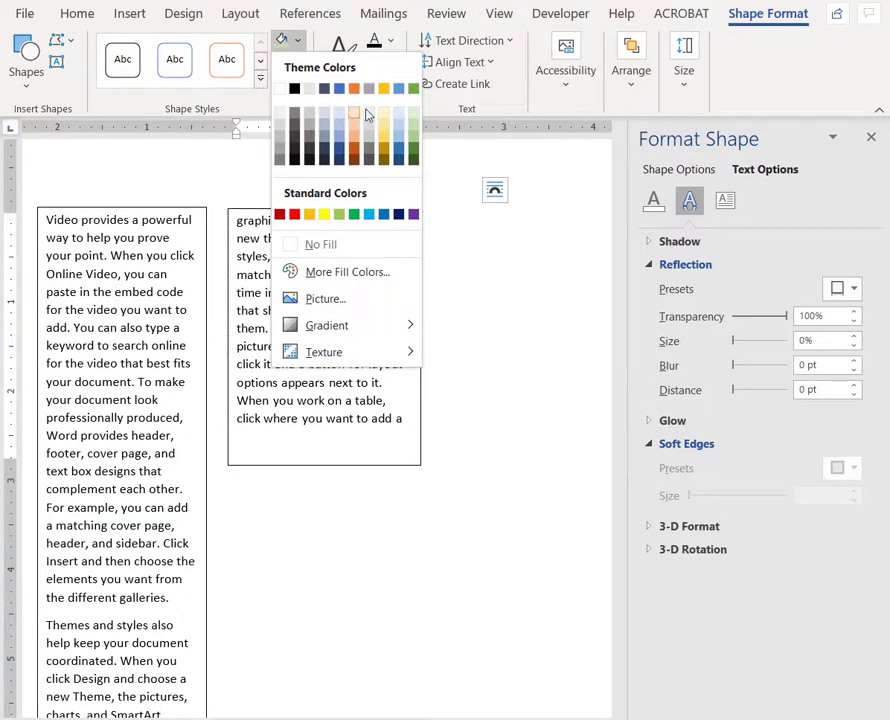
click(388, 125)
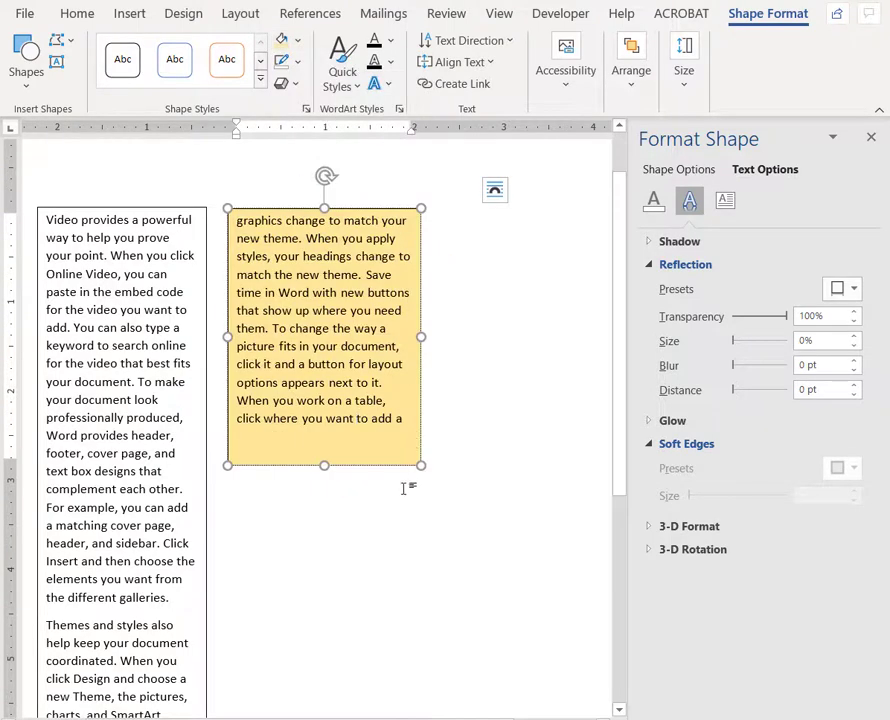
click(404, 530)
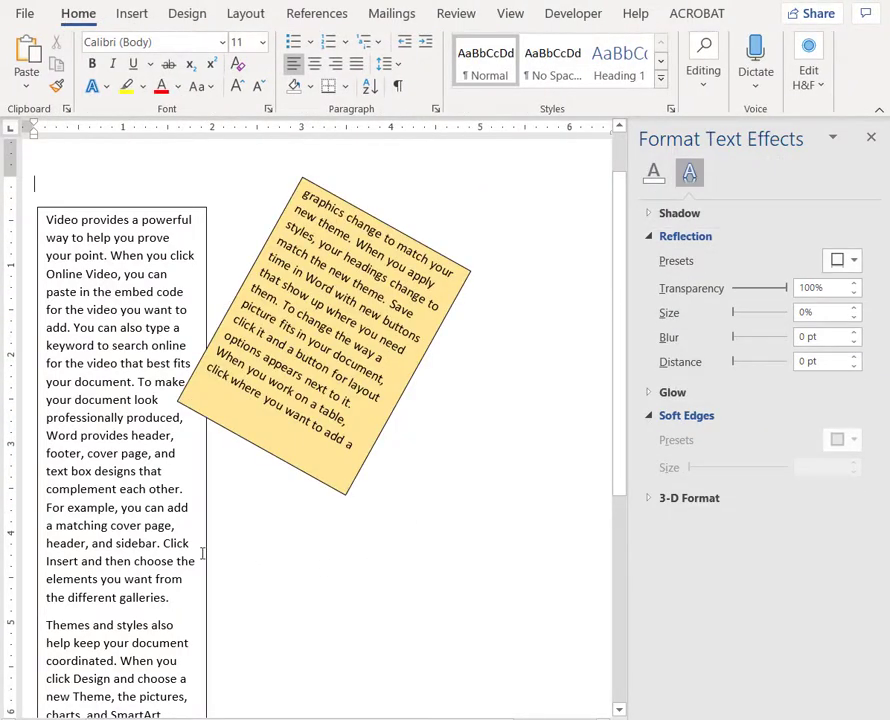
- Outline the first text box in Orange, Accent 2, Darker 25% with a 4½ pt line weight
click(206, 553)
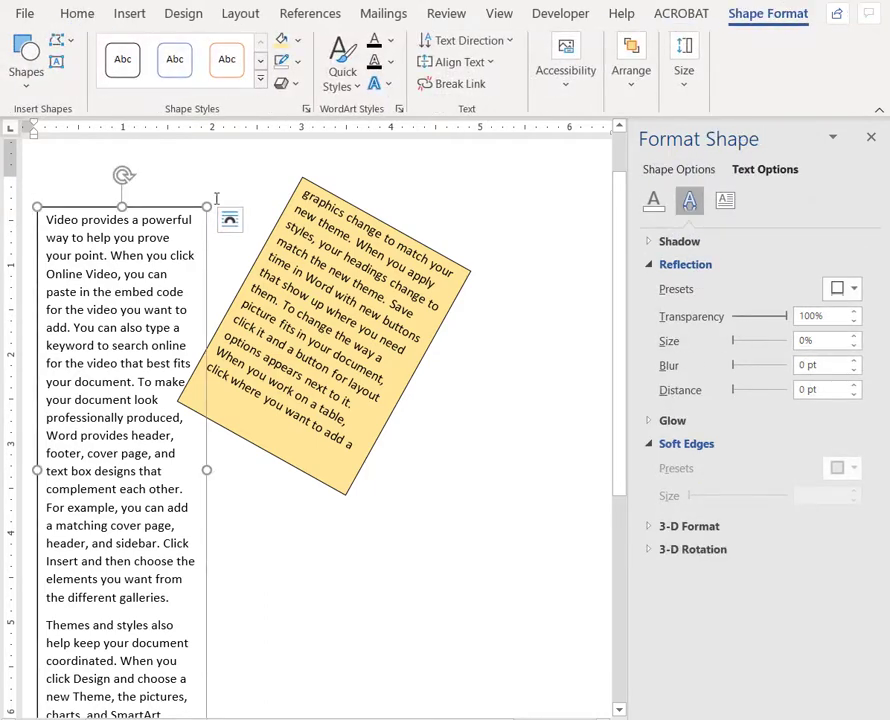
click(298, 63)
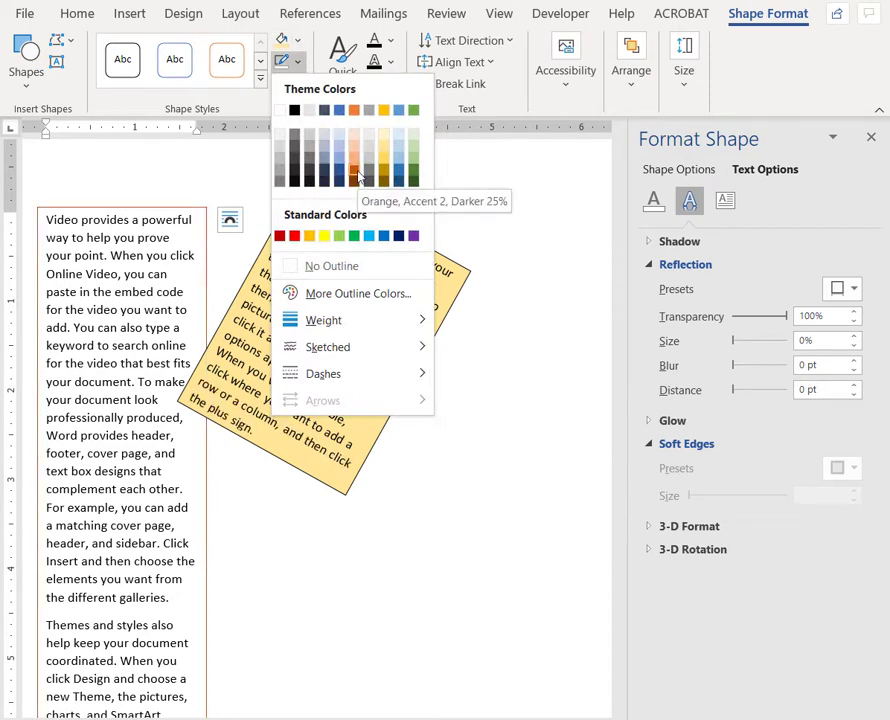
click(356, 172)
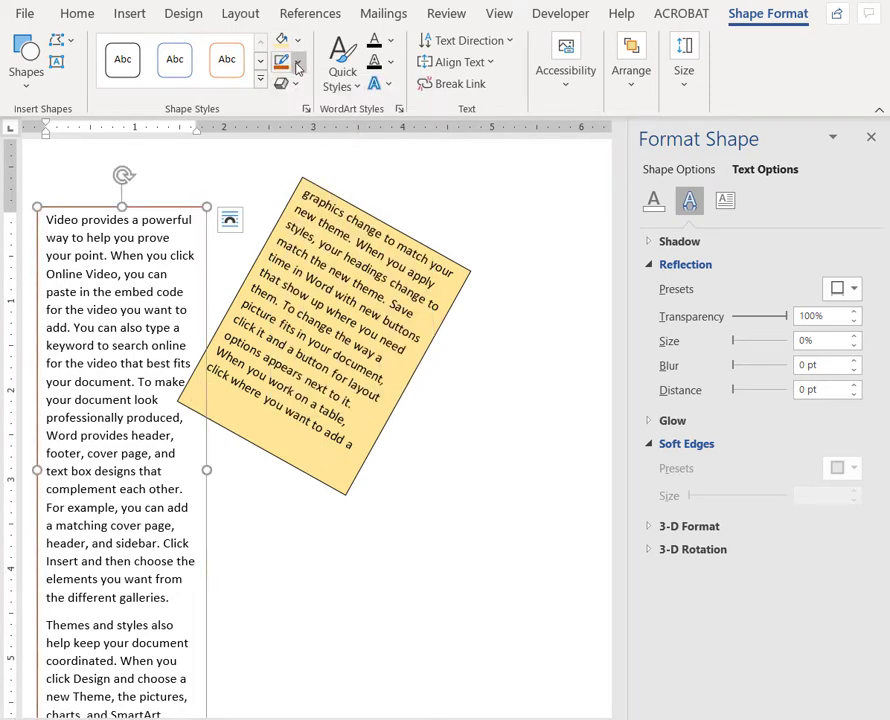
click(297, 66)
mouse_move(318, 324)
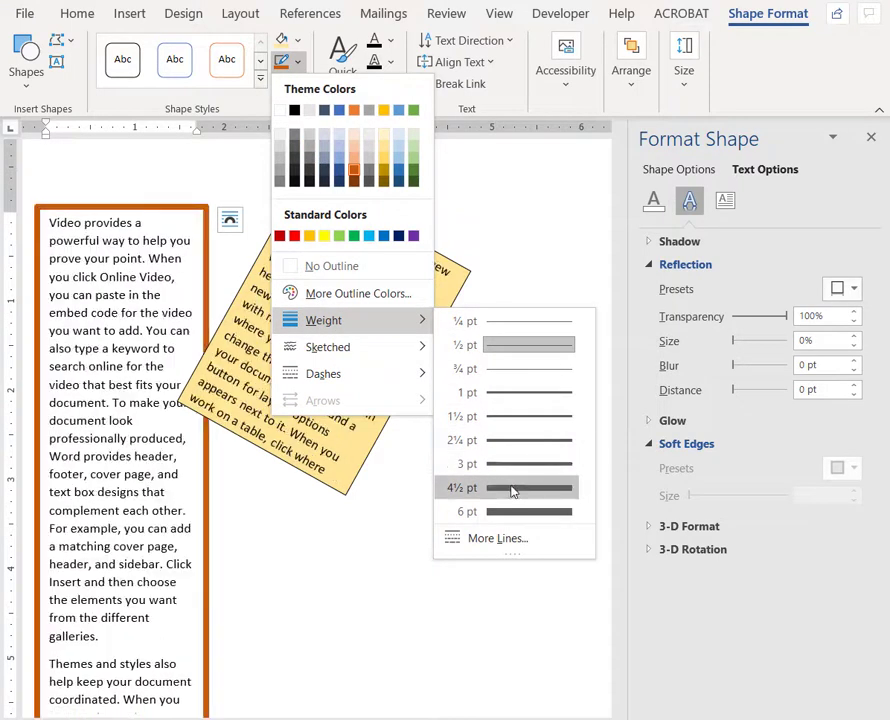
click(512, 489)
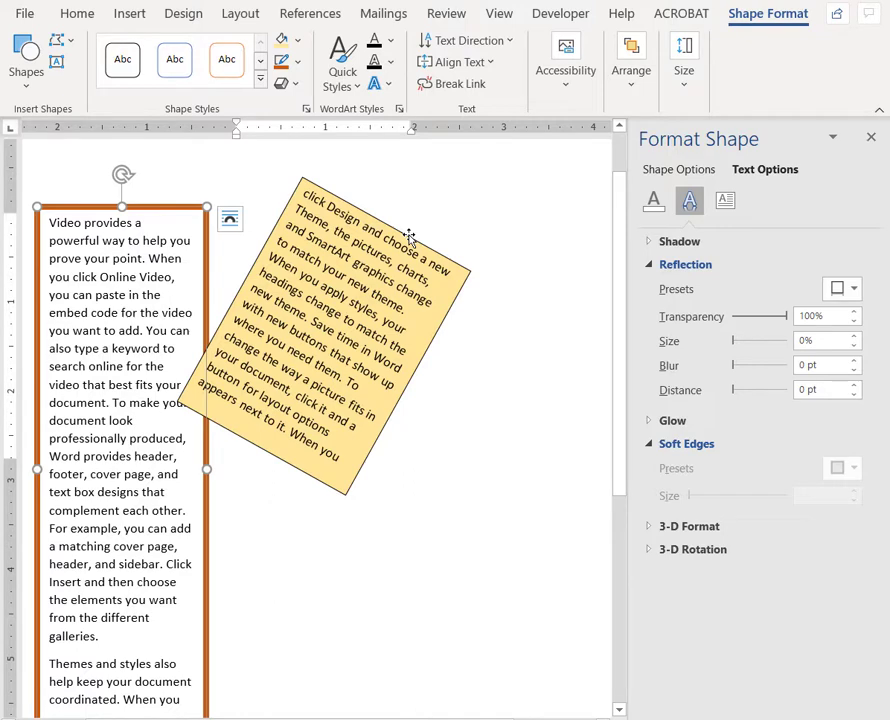
click(436, 417)
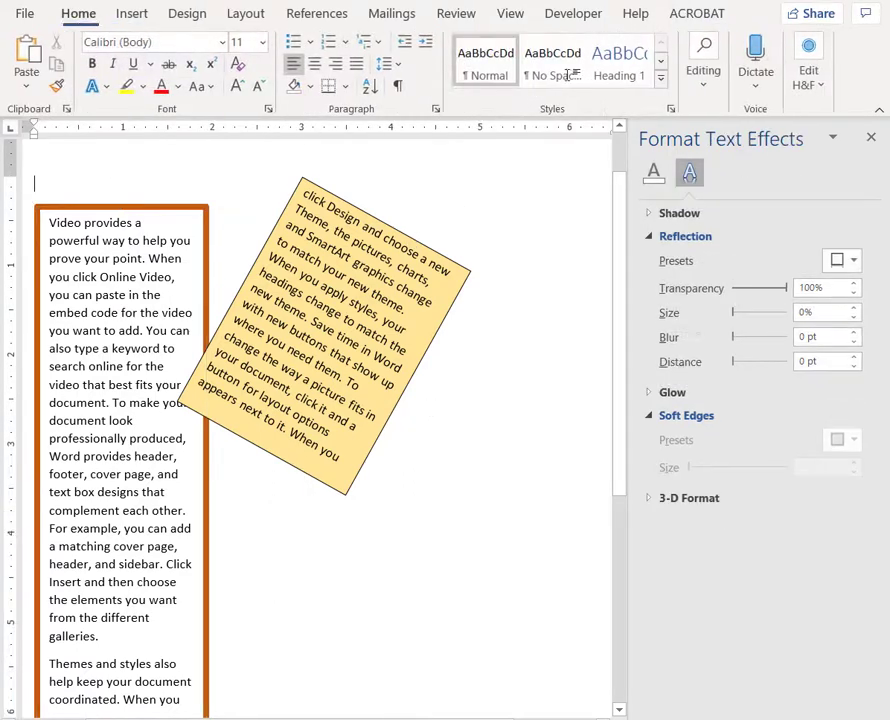
- Draw a text box about 2.4 inches wide and 2.1 inches tall below the rotated gold box
click(128, 14)
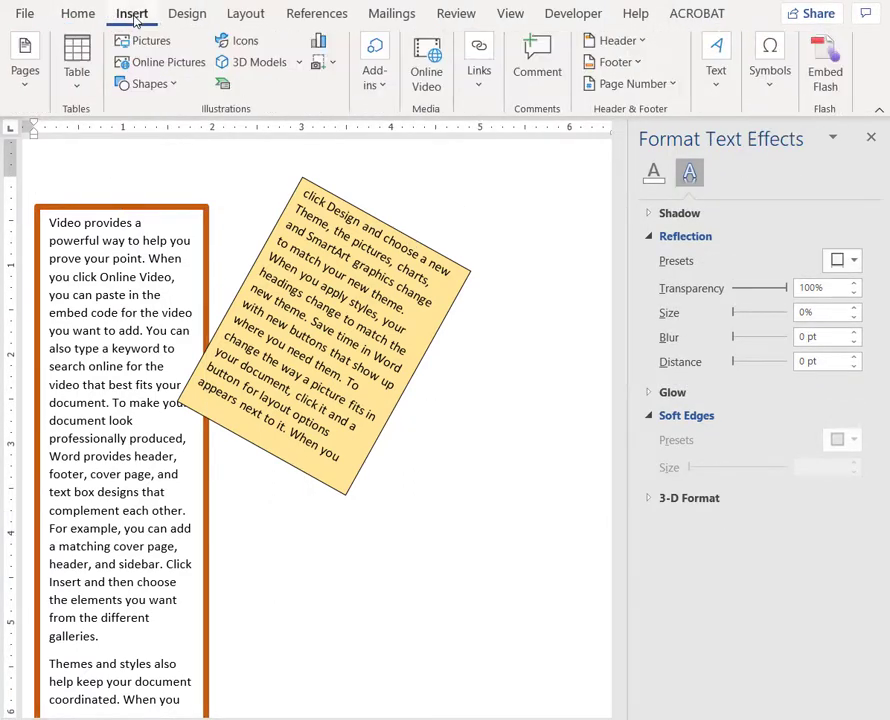
click(724, 94)
click(725, 173)
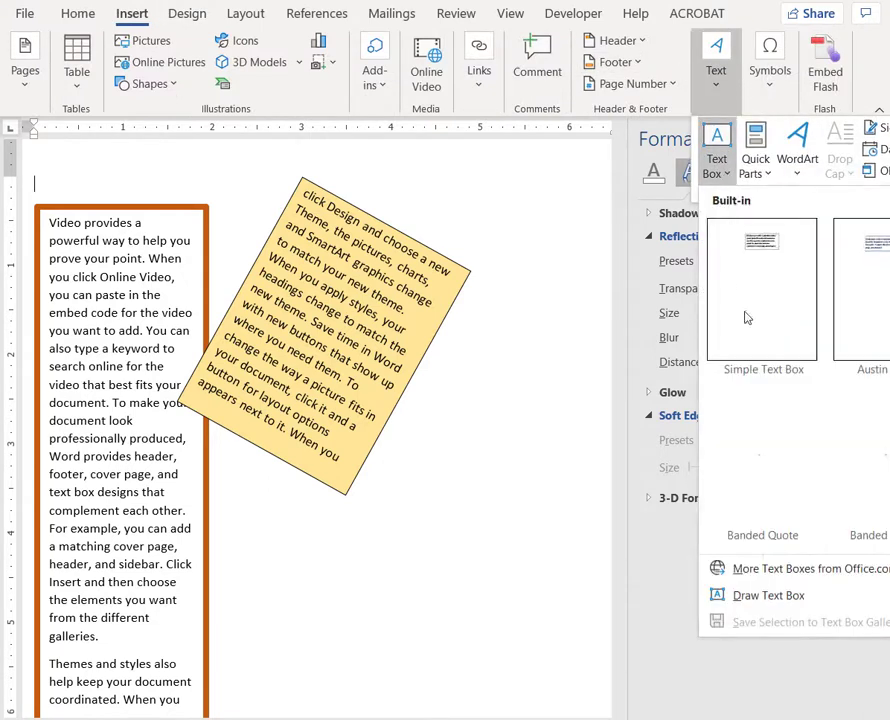
click(742, 595)
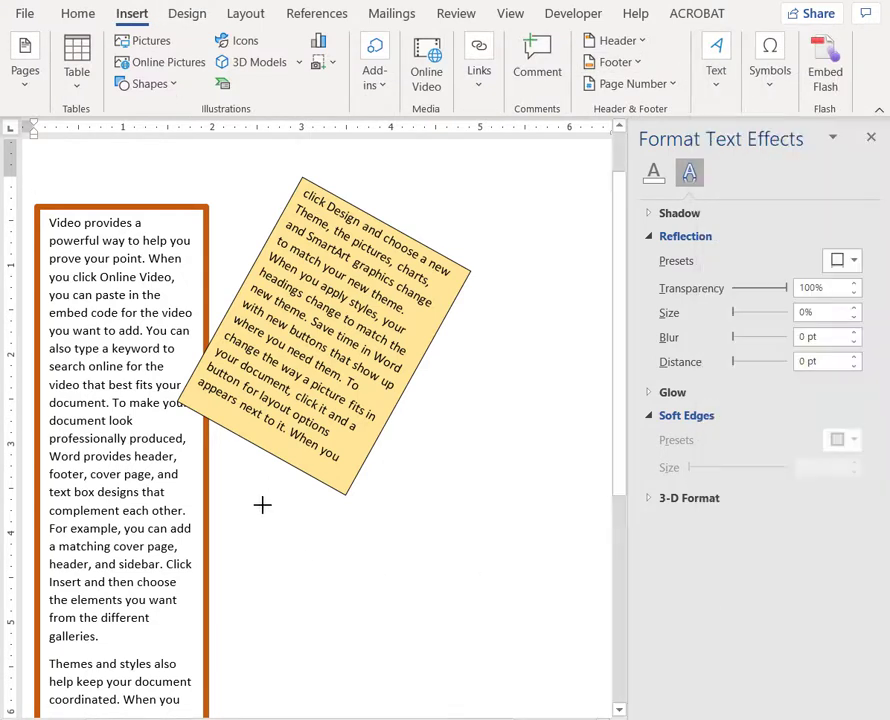
drag(262, 505, 479, 690)
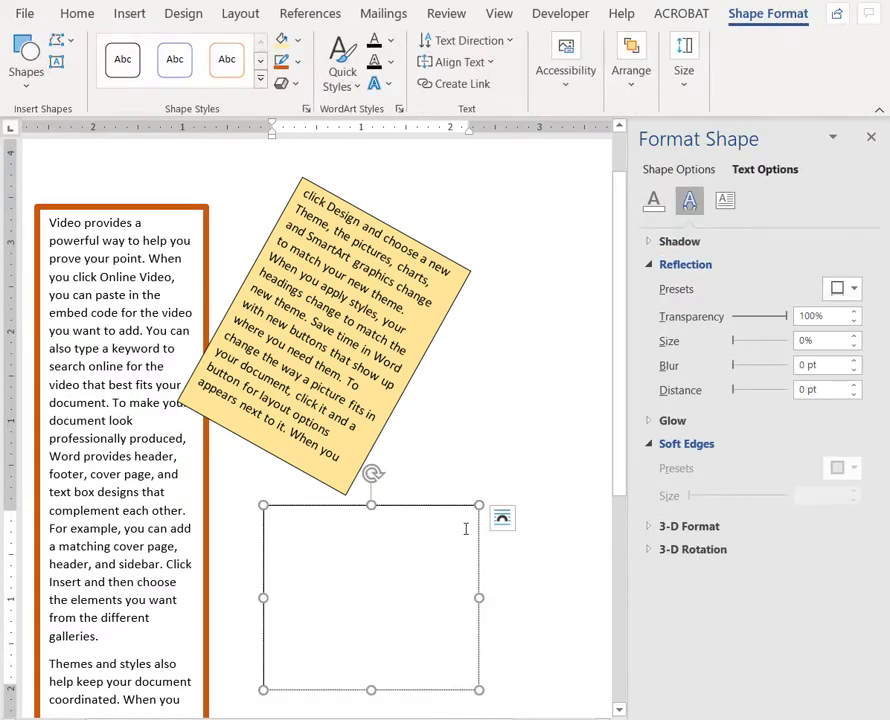
- Edit the empty text box's points, pulling its upper-right corner inward and bending the two adjoining edges into curves
right_click(456, 508)
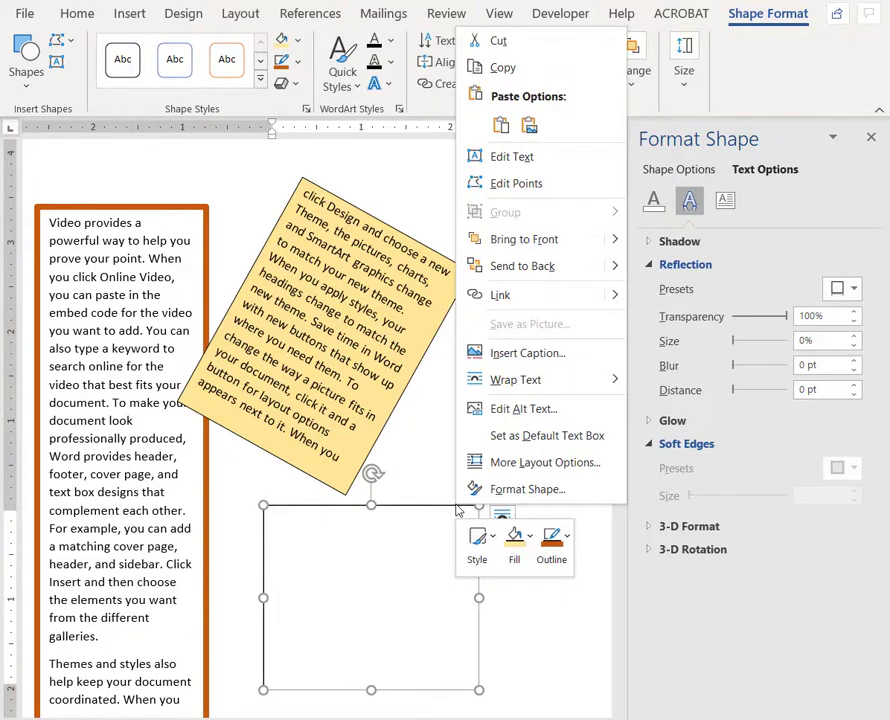
click(543, 186)
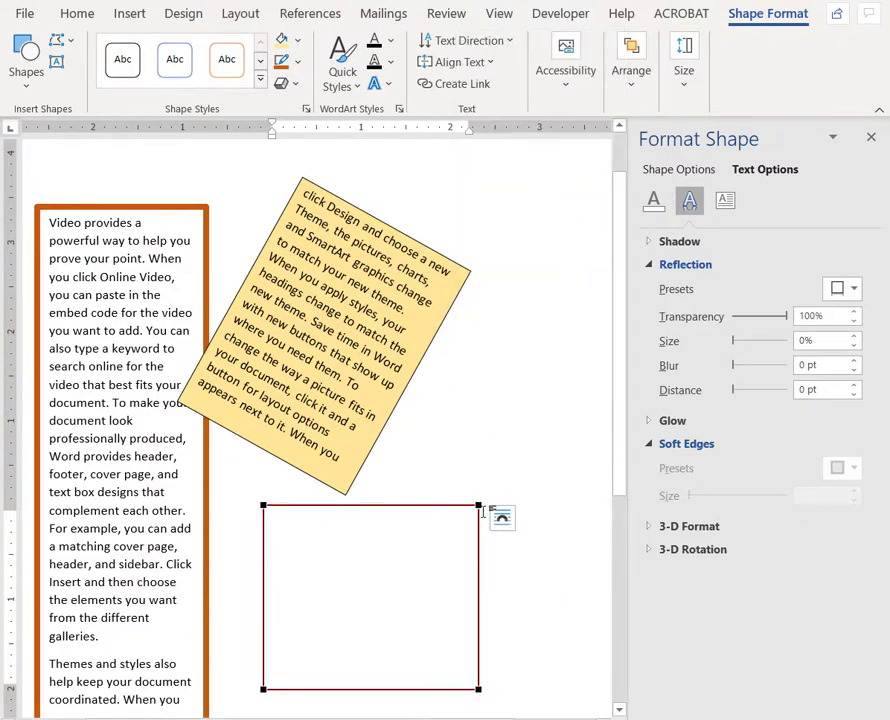
drag(479, 506, 421, 528)
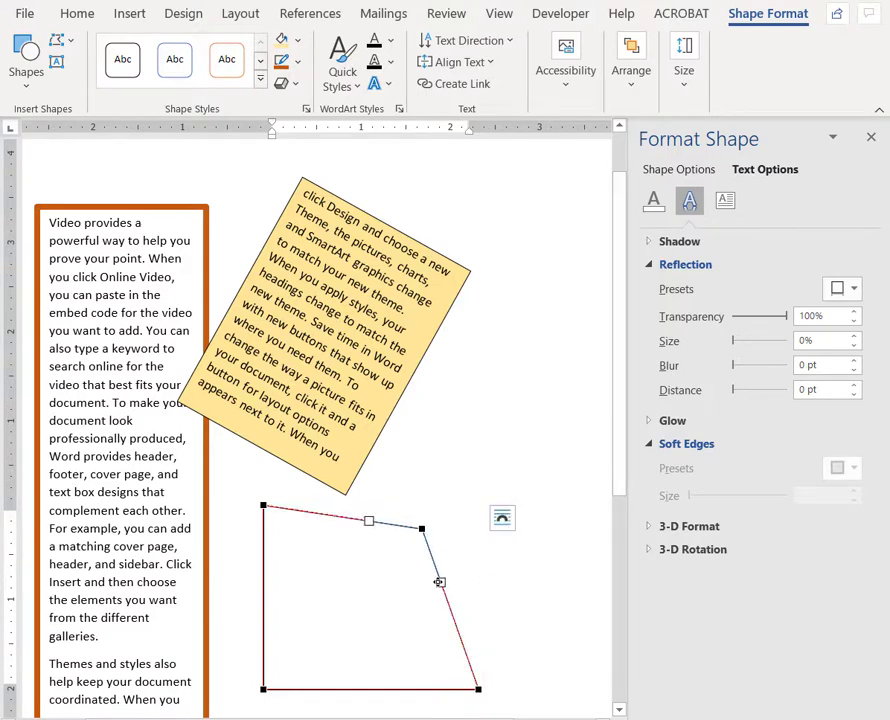
drag(439, 581, 594, 544)
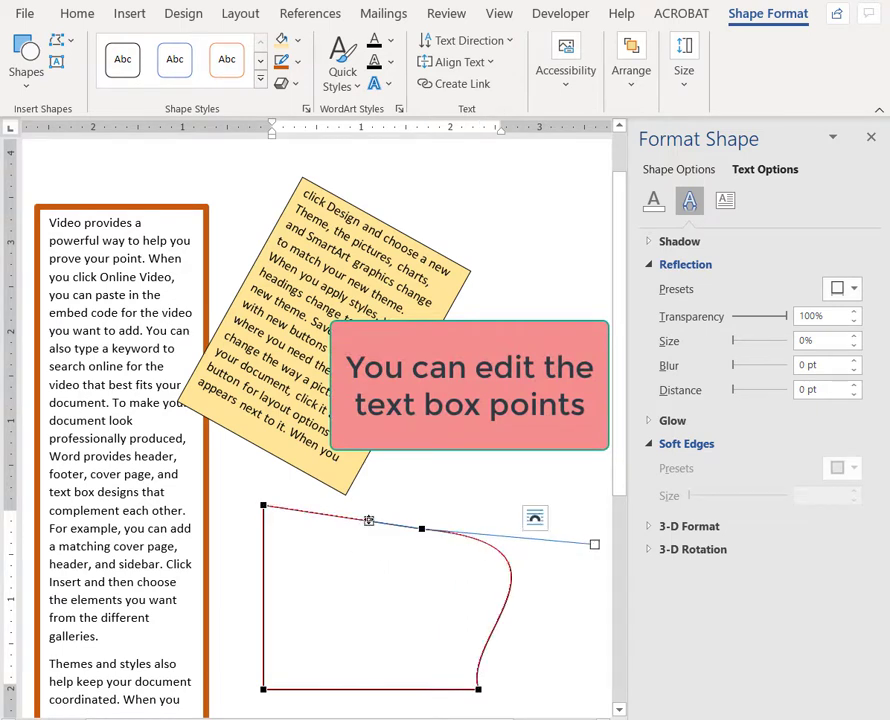
drag(369, 520, 345, 322)
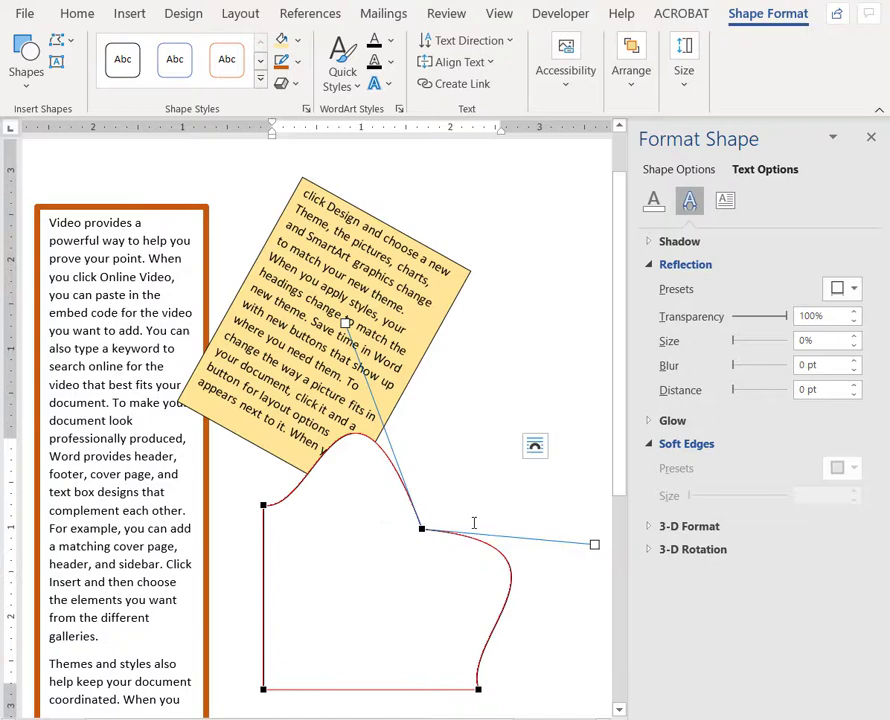
click(514, 645)
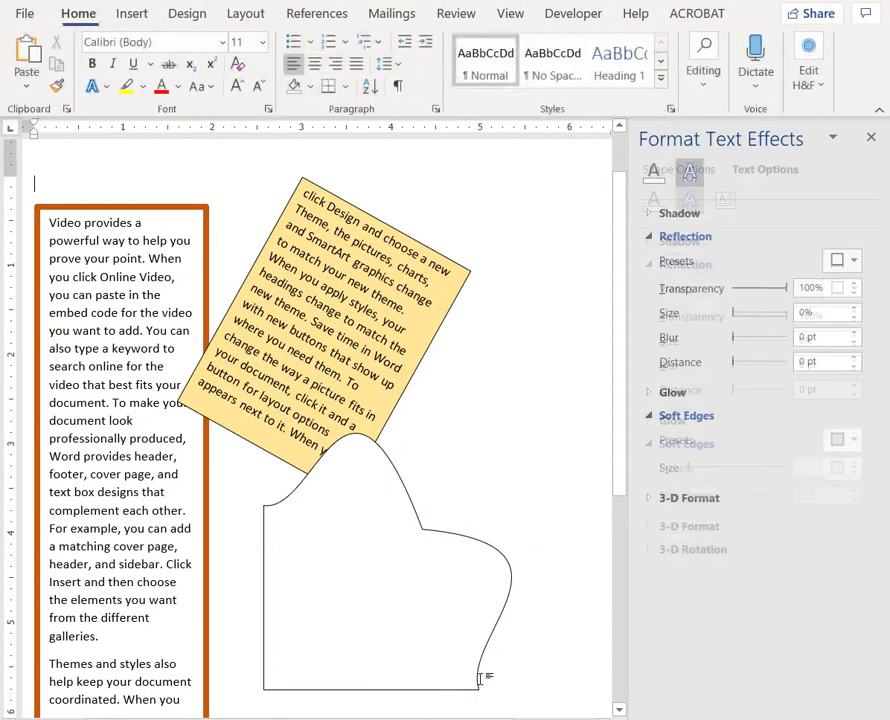
- Fill the curved, reshaped text box with the Linear Down gradient variation
click(407, 692)
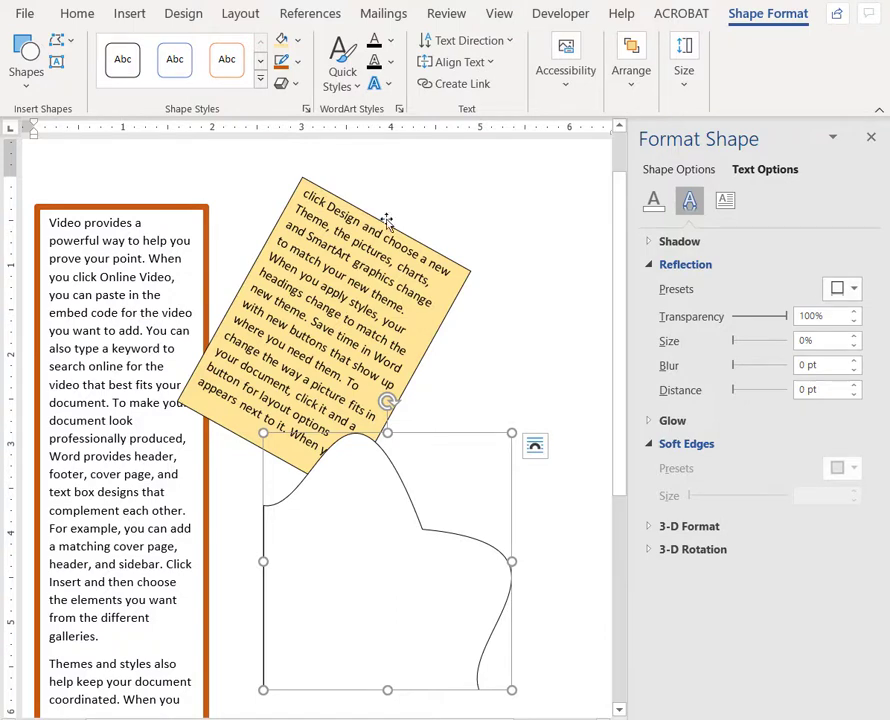
click(297, 42)
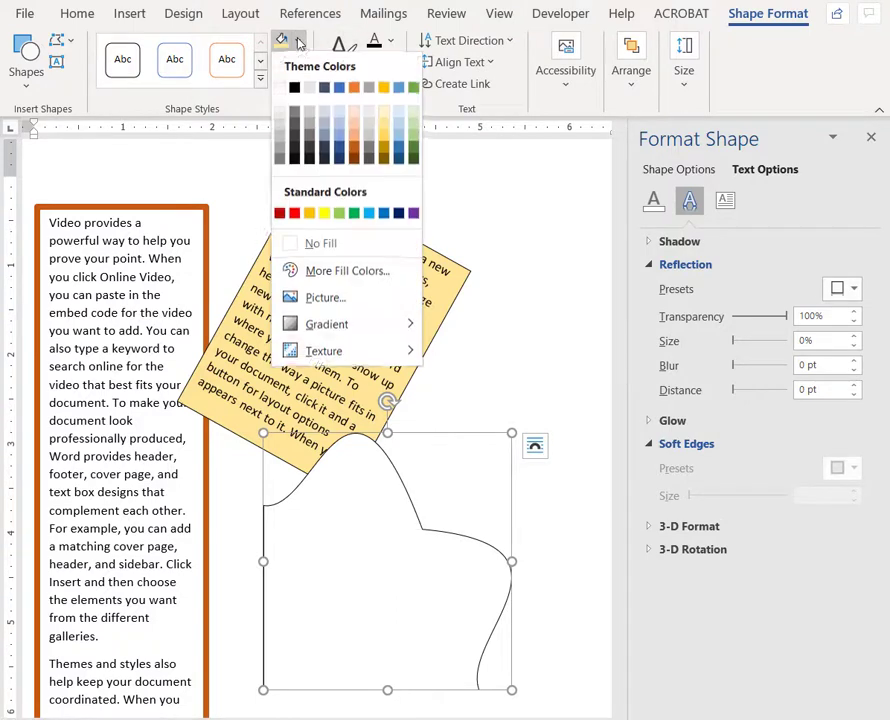
mouse_move(315, 330)
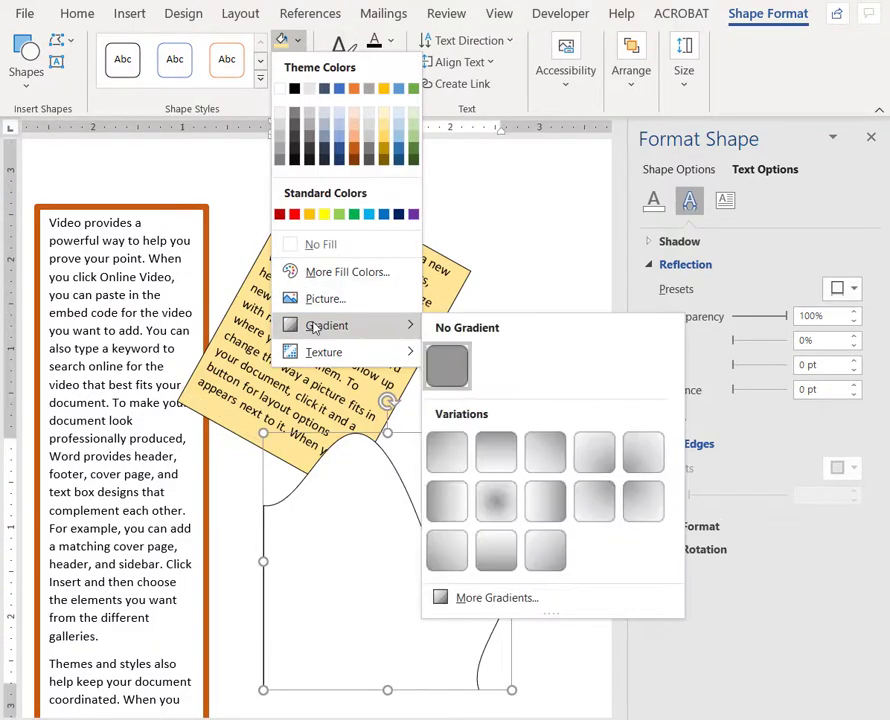
click(505, 467)
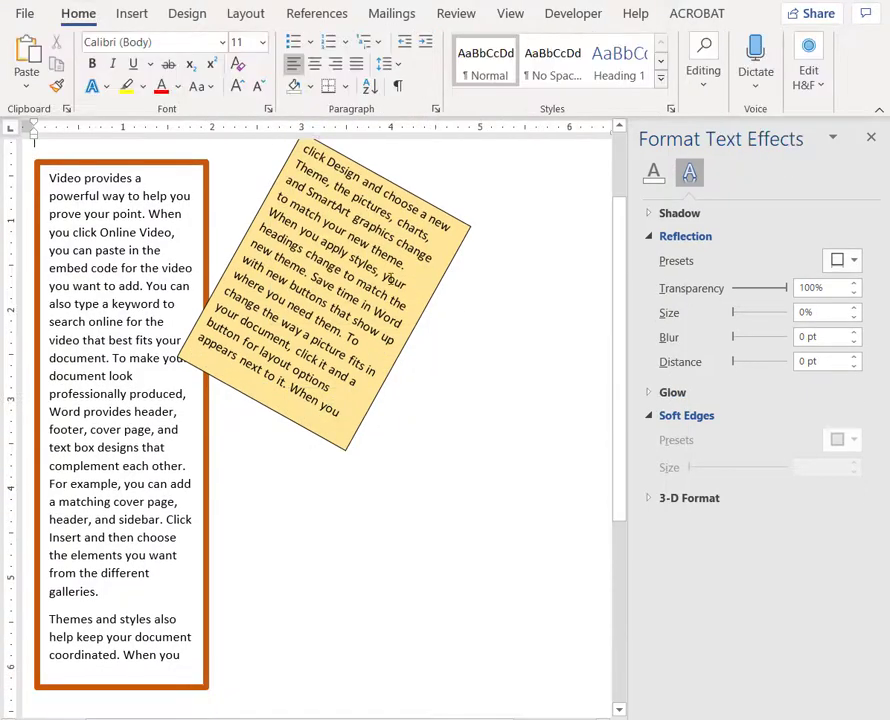
- Draw a text box about 2.1 inches wide and 2.7 inches tall below the rotated gold box
click(133, 15)
click(716, 68)
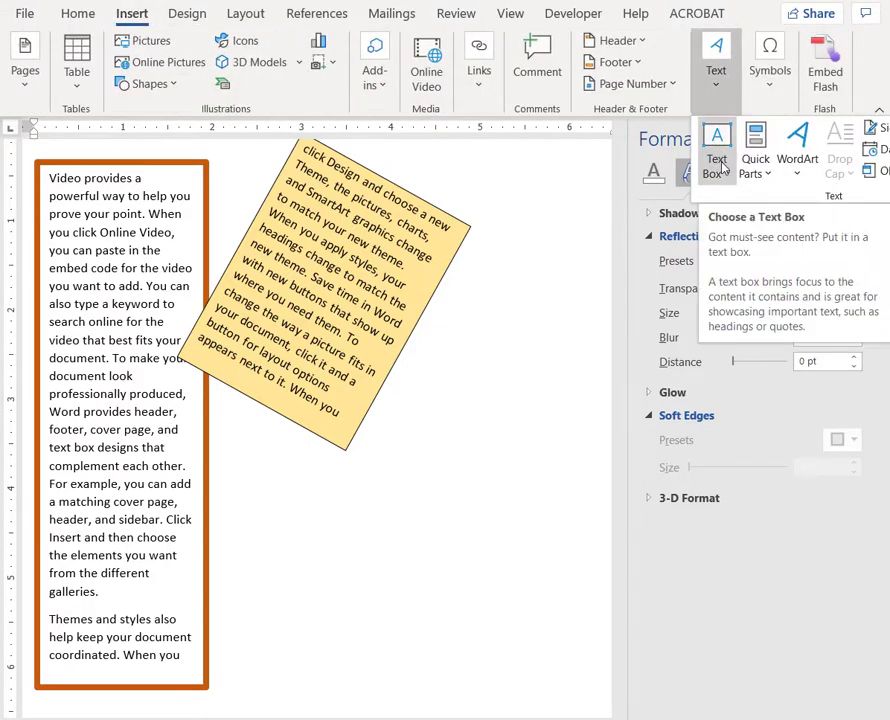
click(718, 158)
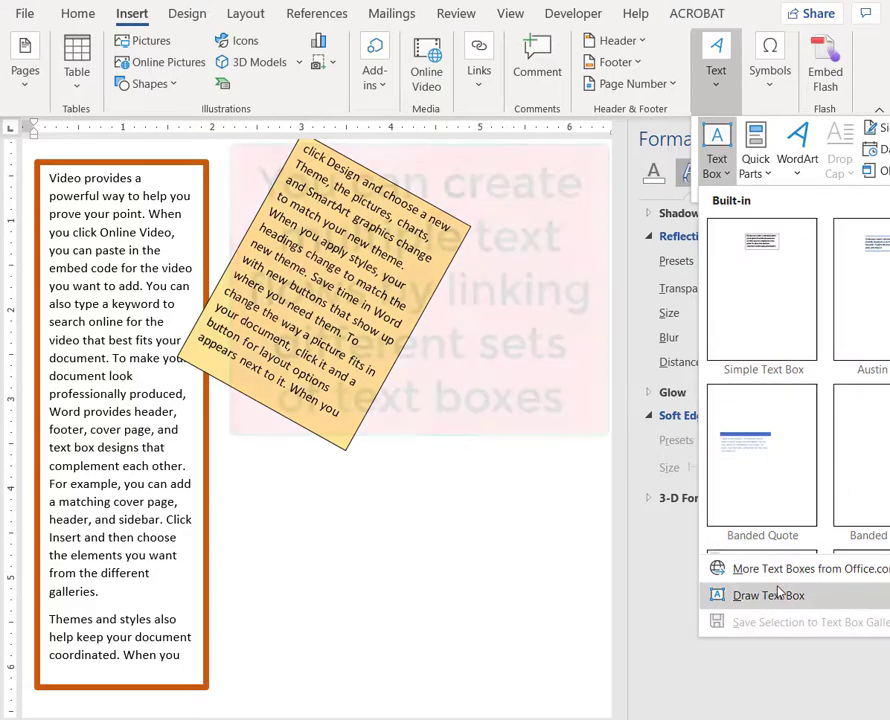
click(735, 705)
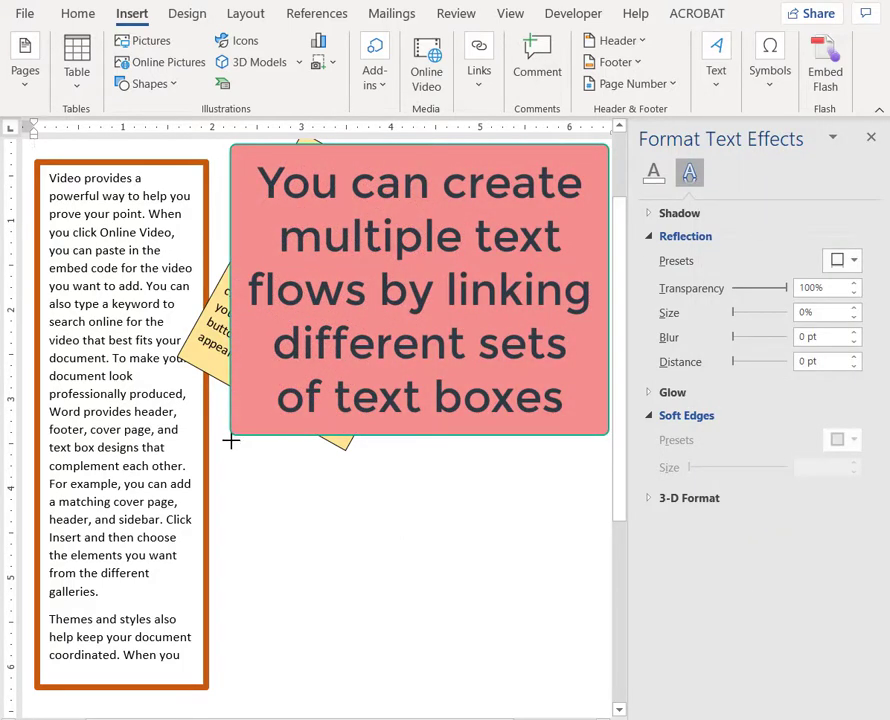
drag(232, 440, 422, 683)
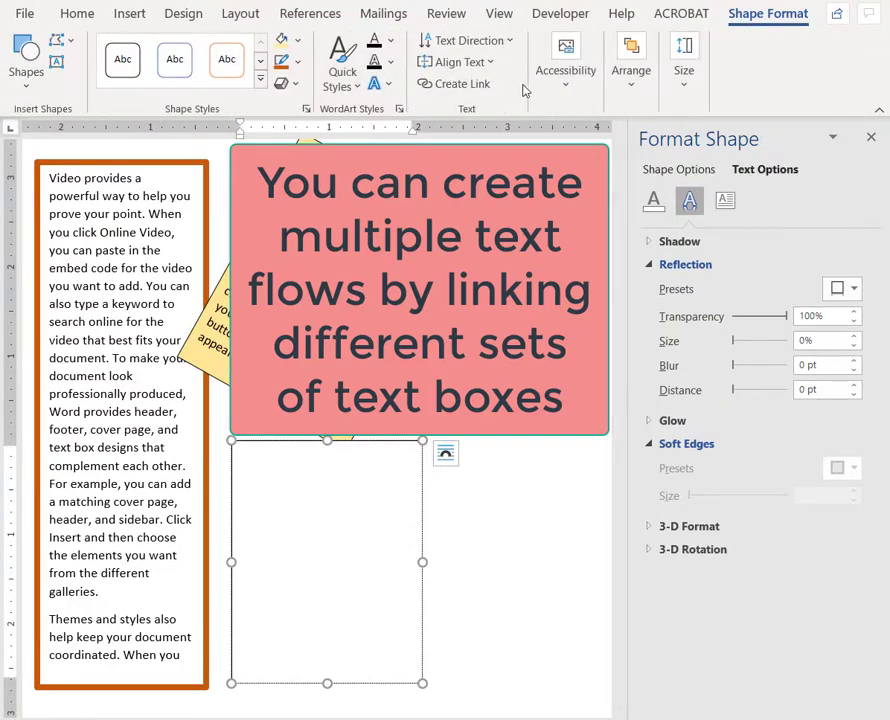
- Draw a larger text box about 2.7 inches wide and 4.3 inches tall to the right of the new empty one
click(139, 18)
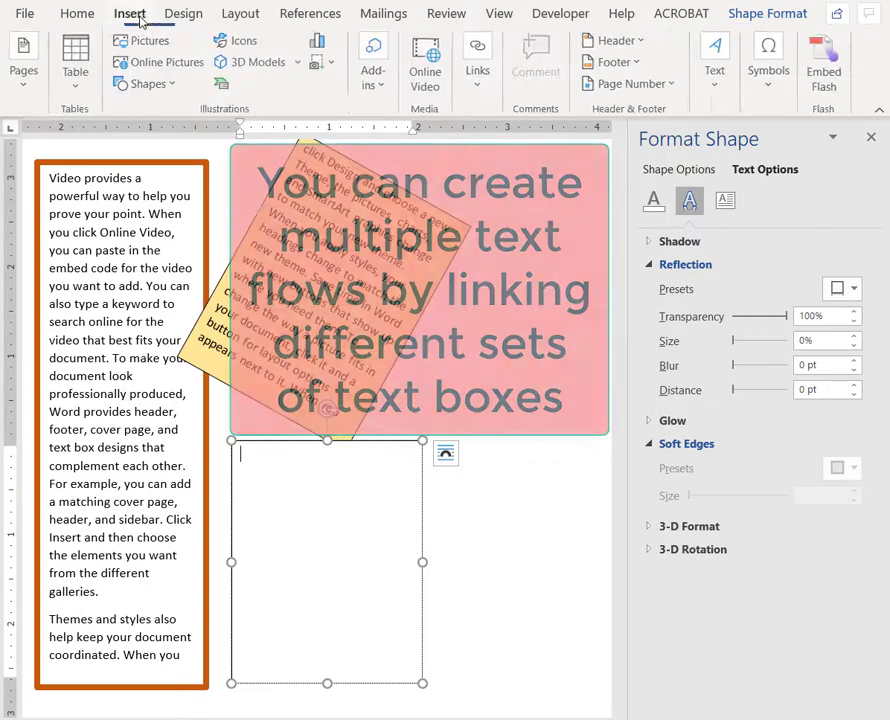
click(714, 72)
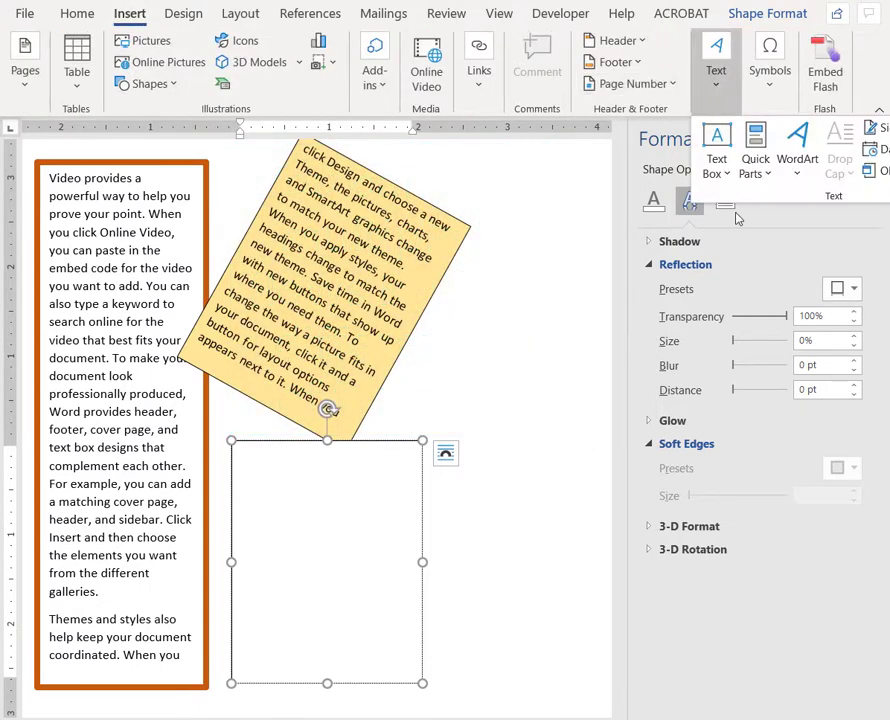
click(712, 168)
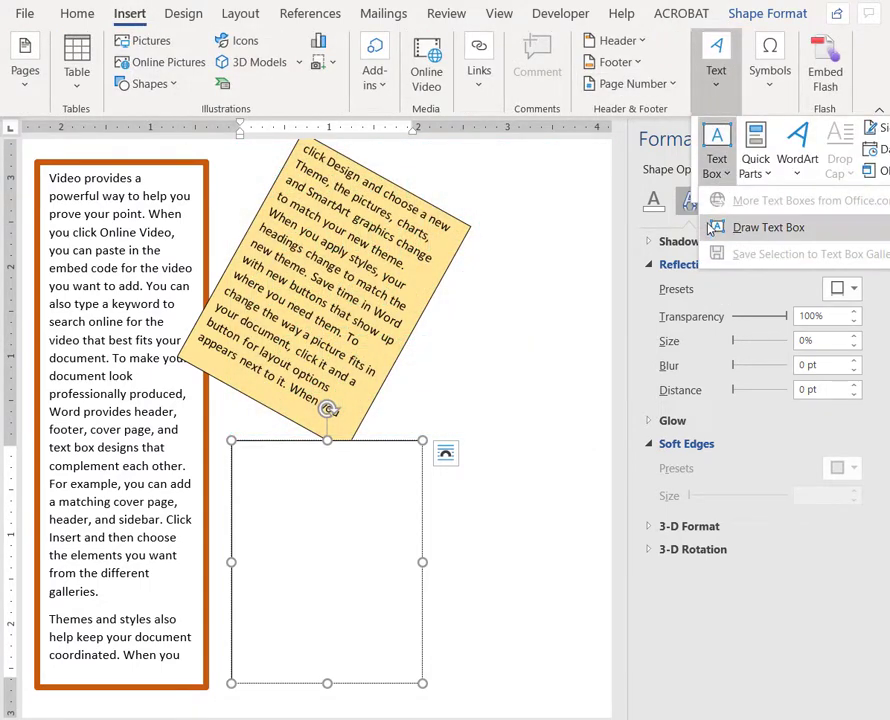
click(730, 168)
mouse_move(449, 302)
mouse_down()
mouse_move(451, 489)
mouse_move(536, 681)
mouse_move(610, 680)
mouse_move(579, 682)
mouse_up()
- Generate sample text in the smaller new text box with =rand(3,4) and extend the box's lower edge slightly
click(197, 461)
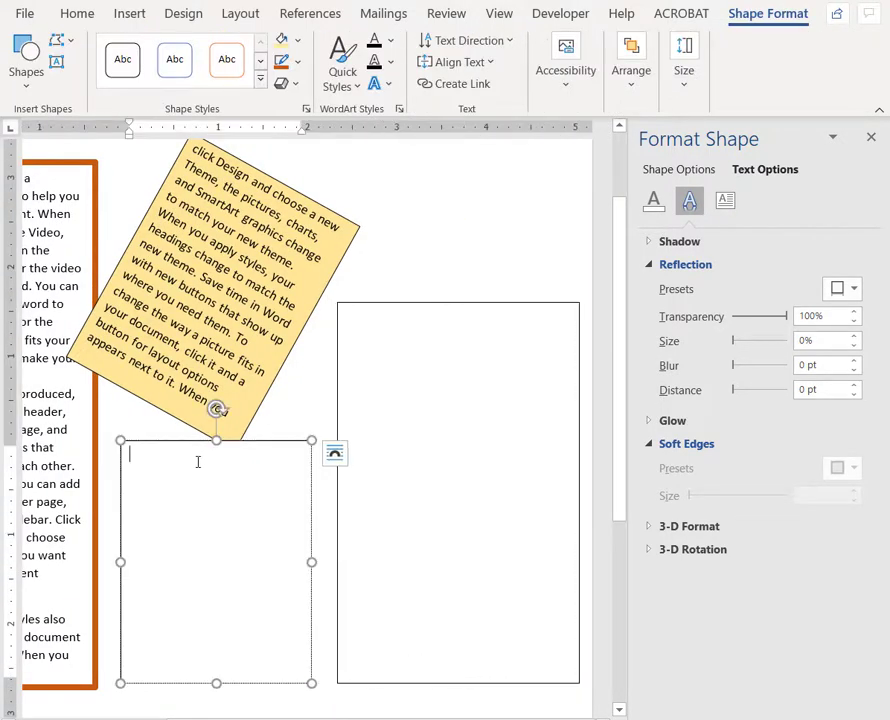
text(=ra)
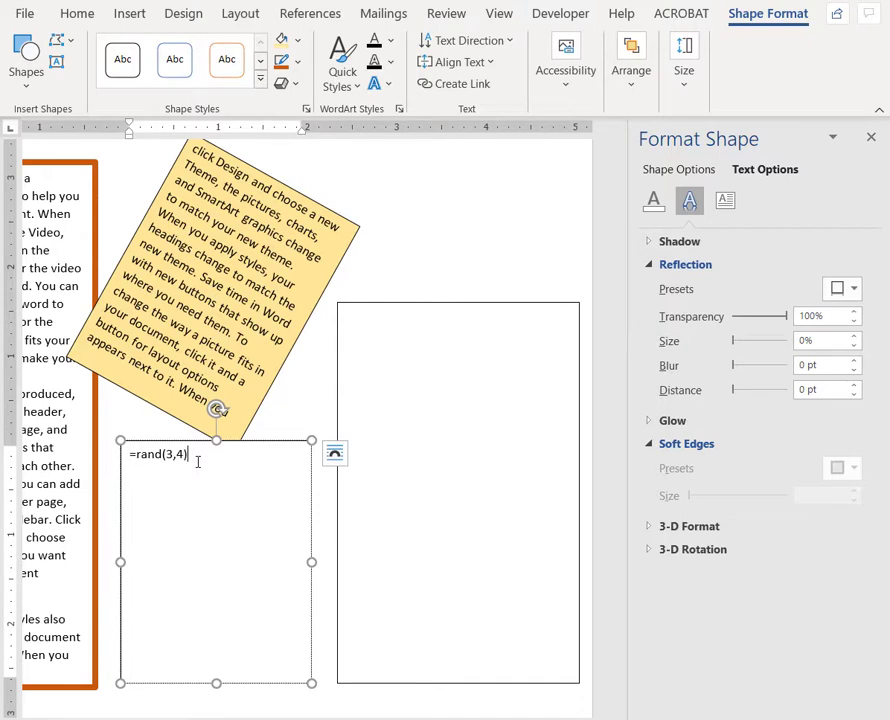
text(nd(3,4))
key(Return)
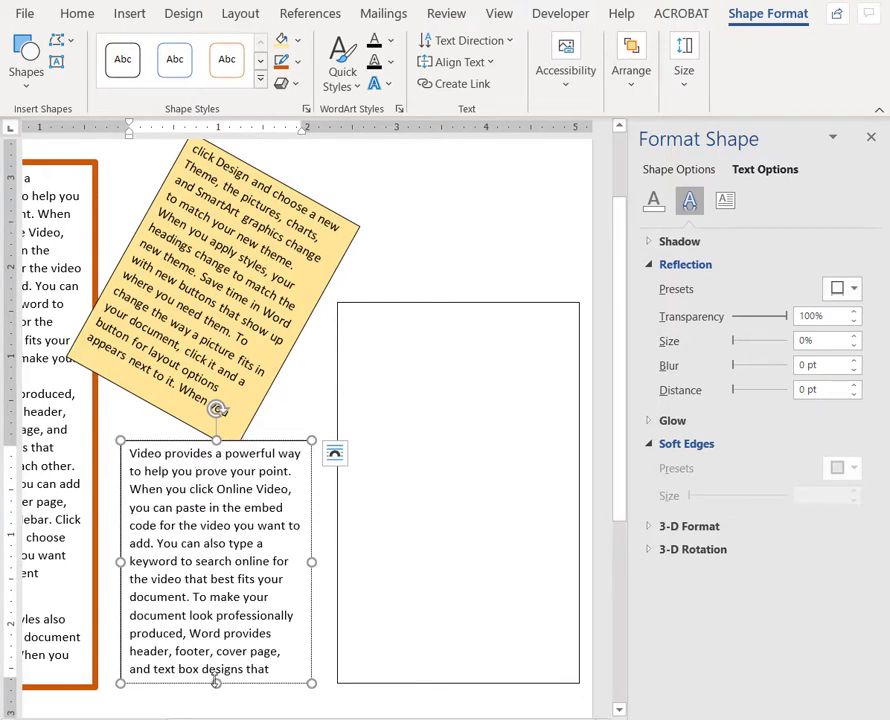
drag(216, 697, 216, 688)
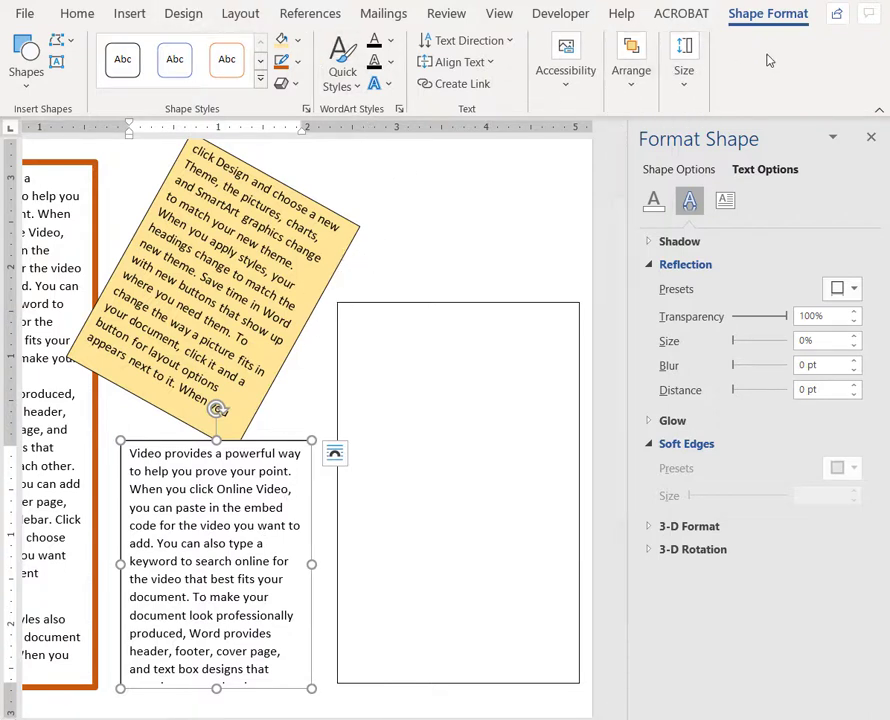
- Link the smaller new text box to the larger empty one and make all text in the linked pair bold
click(442, 86)
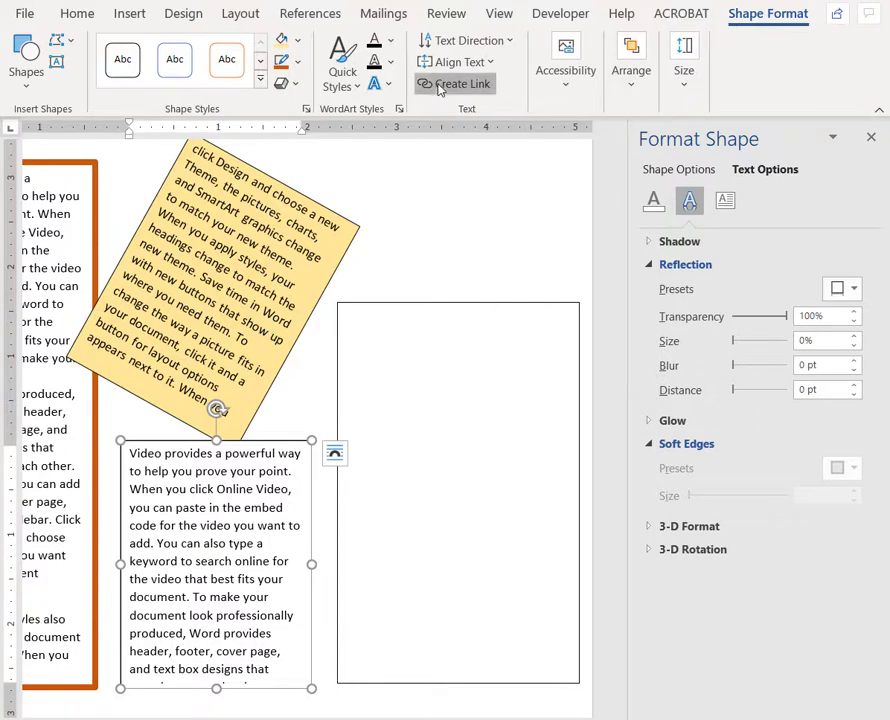
click(447, 309)
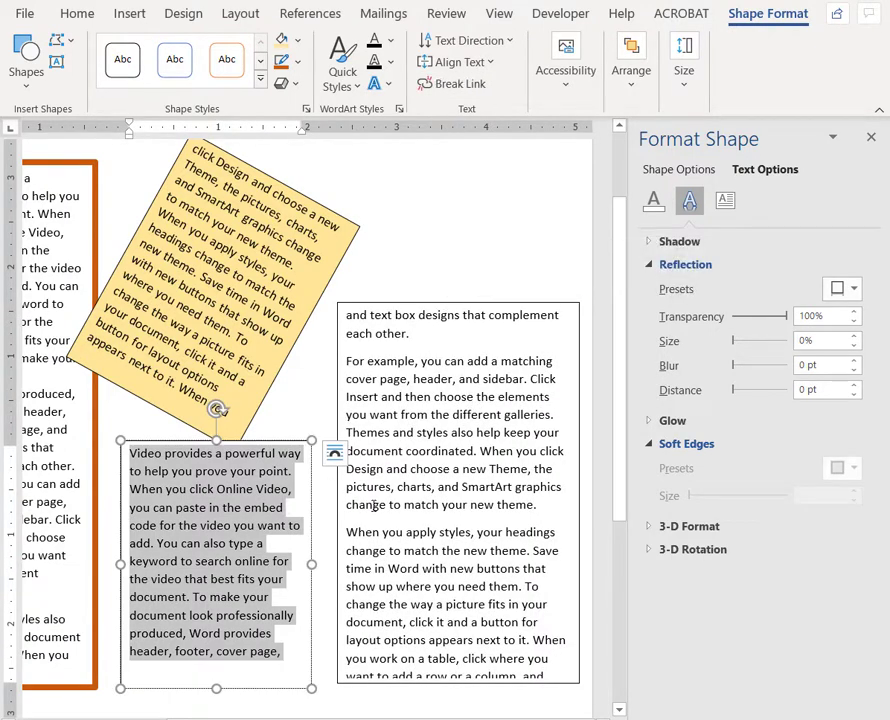
click(372, 506)
key(ctrl+a)
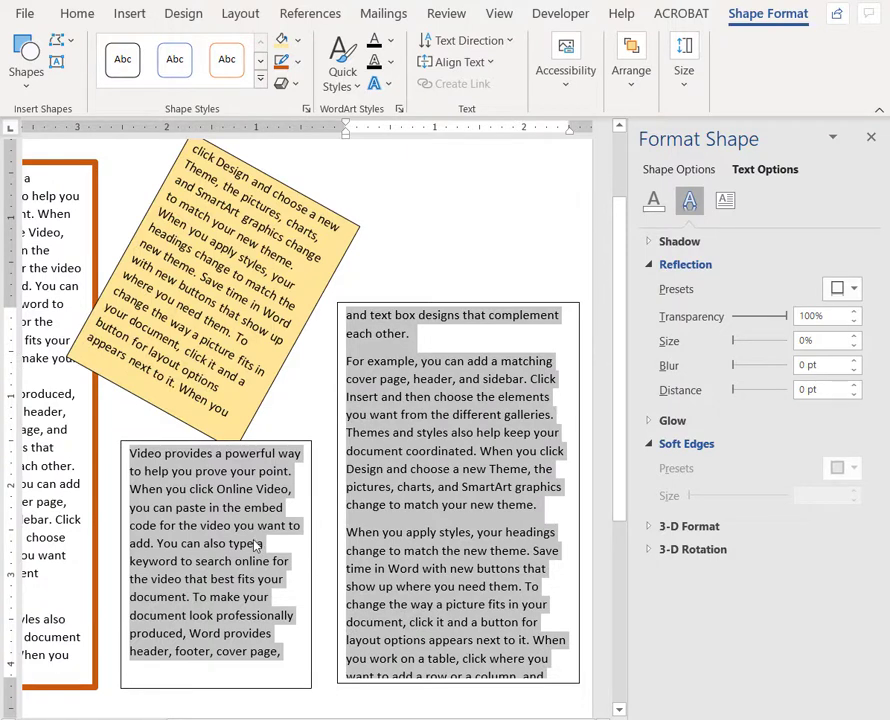
key(ctrl+b)
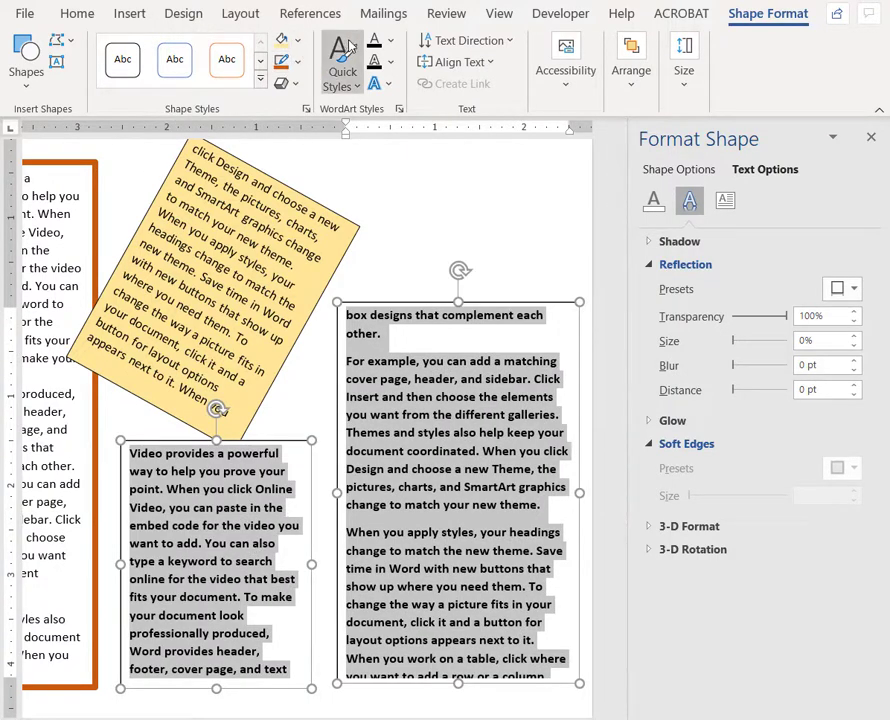
- Set the text fill of the bold linked text to a dark green theme color and deselect it
click(392, 43)
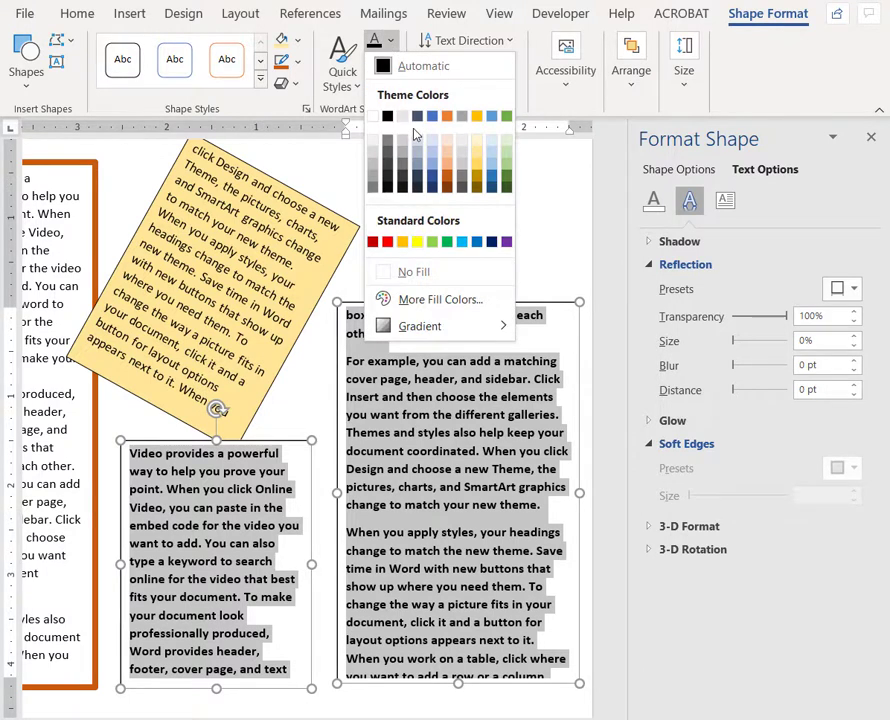
click(507, 180)
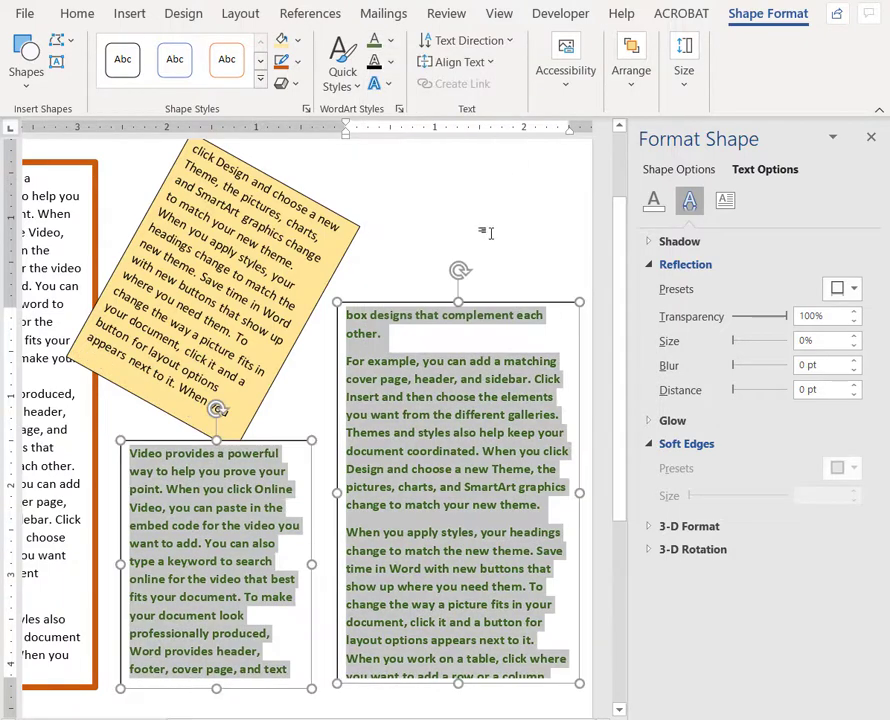
click(485, 232)
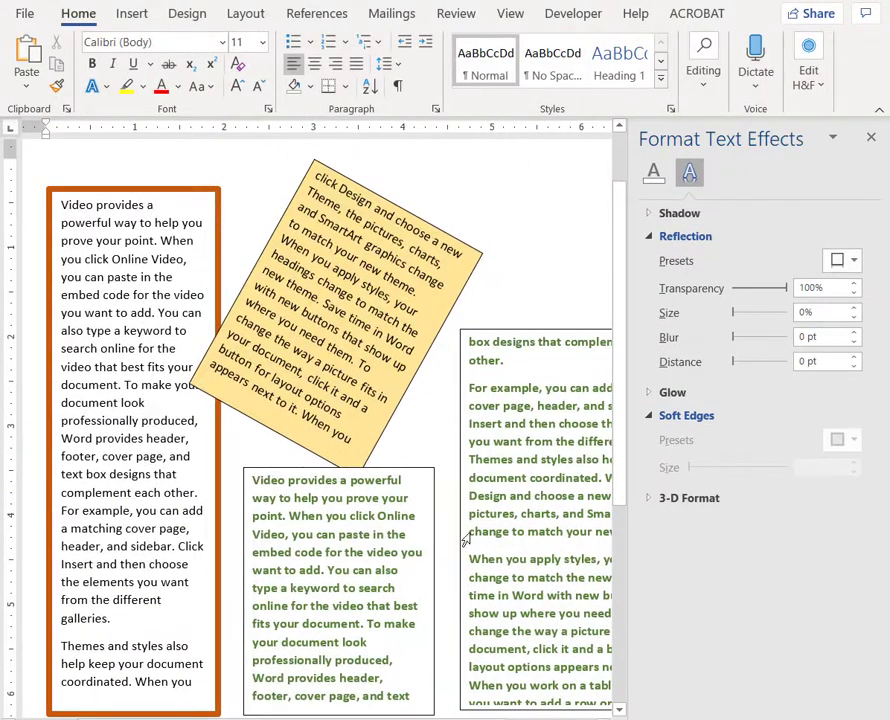
- Apply a standard dark red text outline to all text of the flow that starts in the orange-bordered box
click(151, 337)
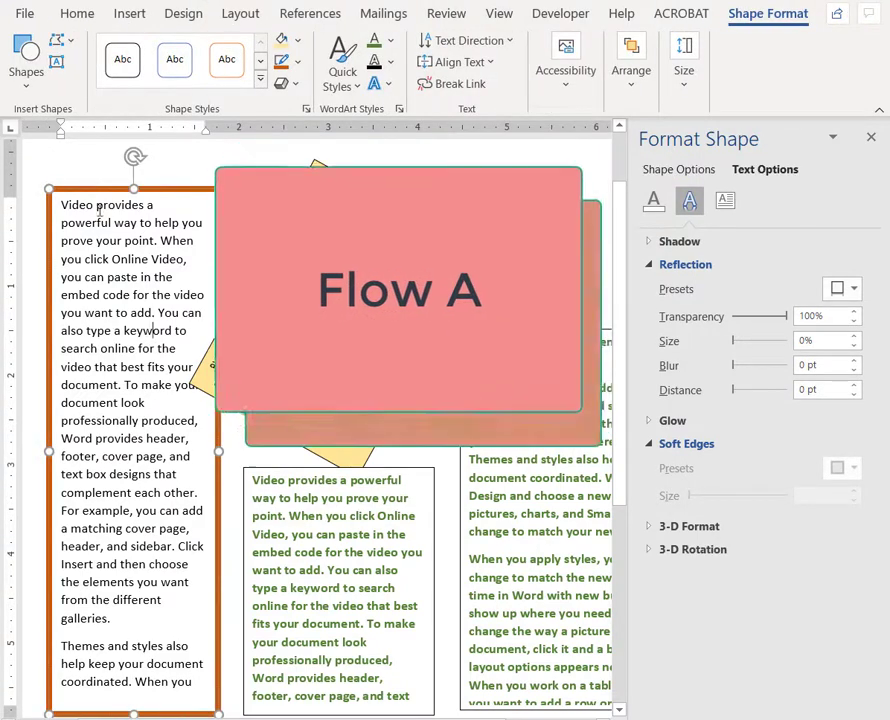
double_click(77, 206)
key(ctrl+a)
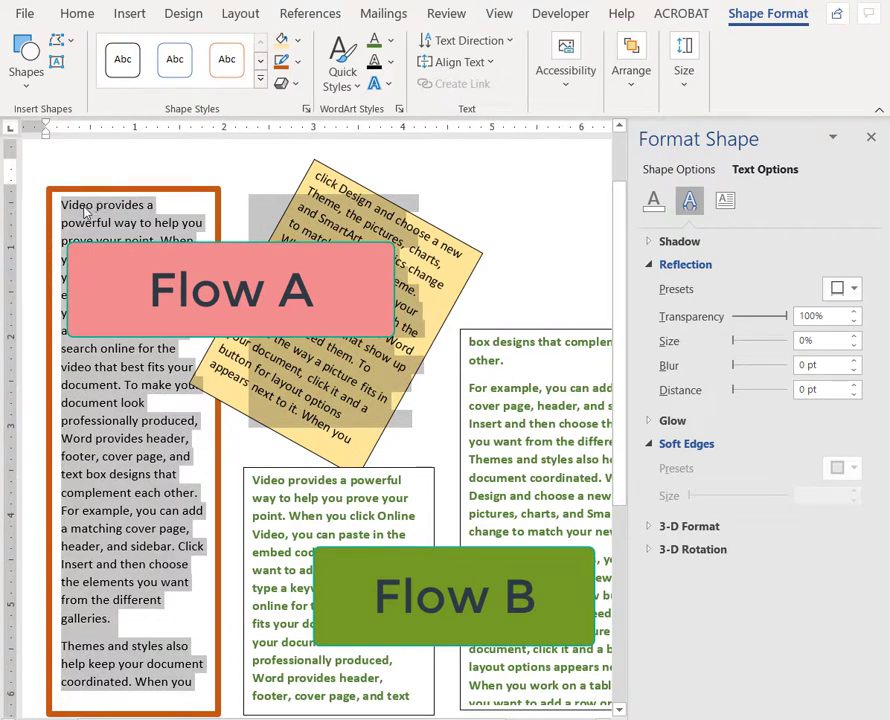
click(392, 66)
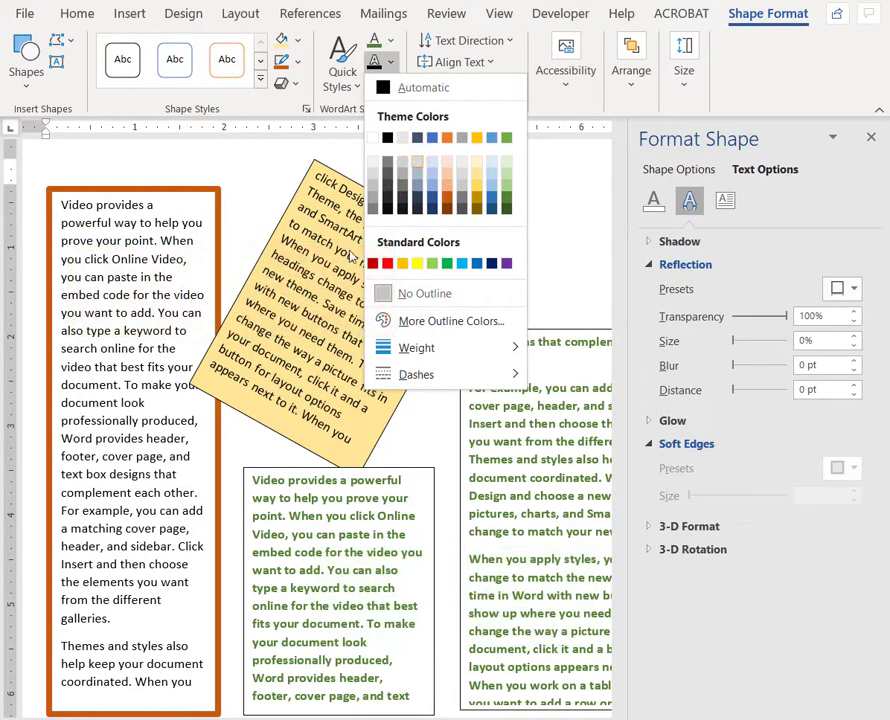
click(373, 264)
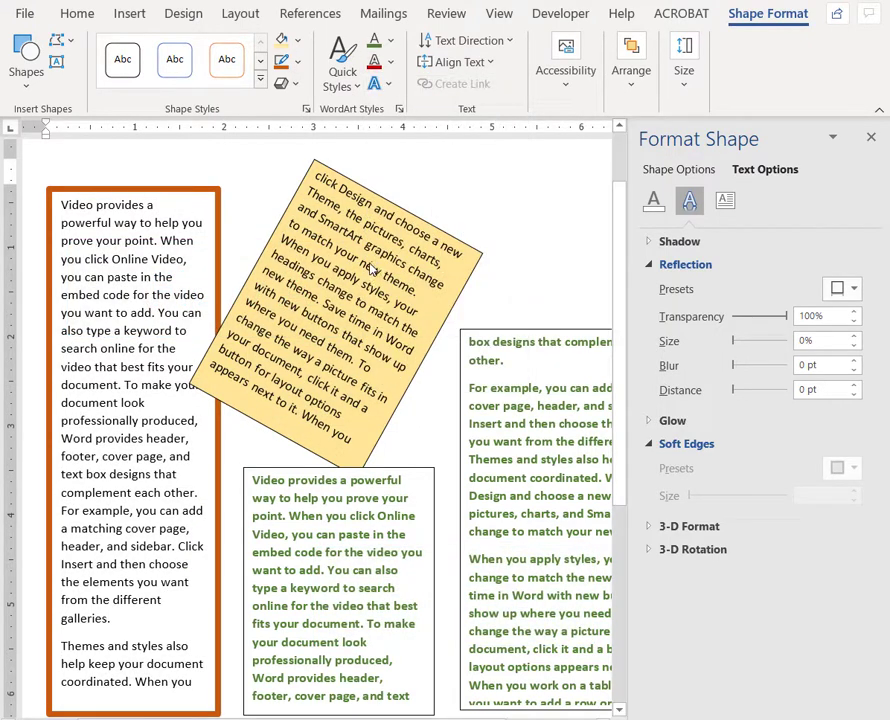
click(489, 250)
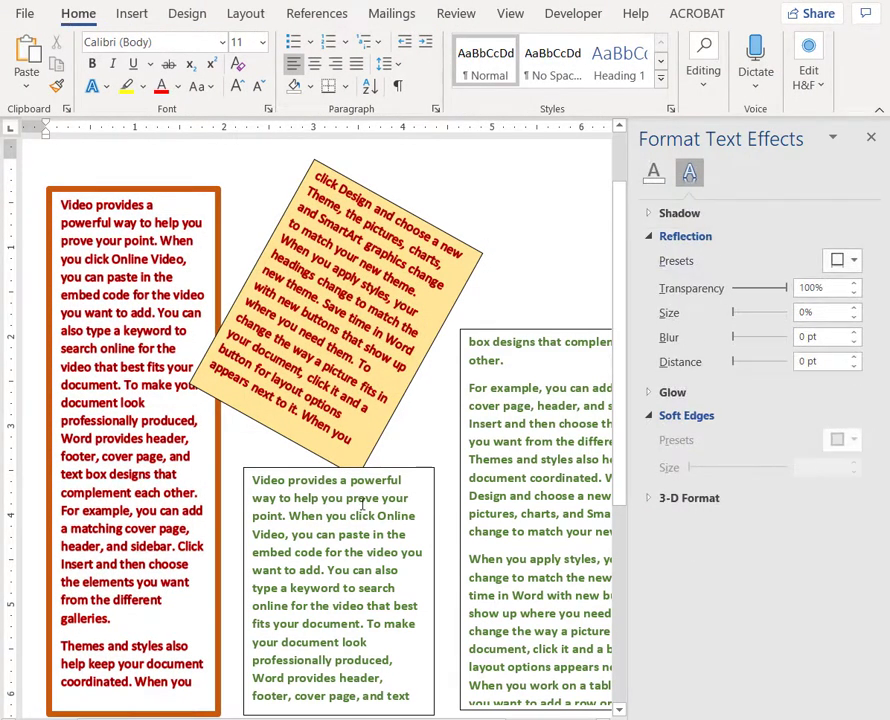
- Insert the Analytics icon of descending bars with a downward arrow at the start of the green text
click(254, 480)
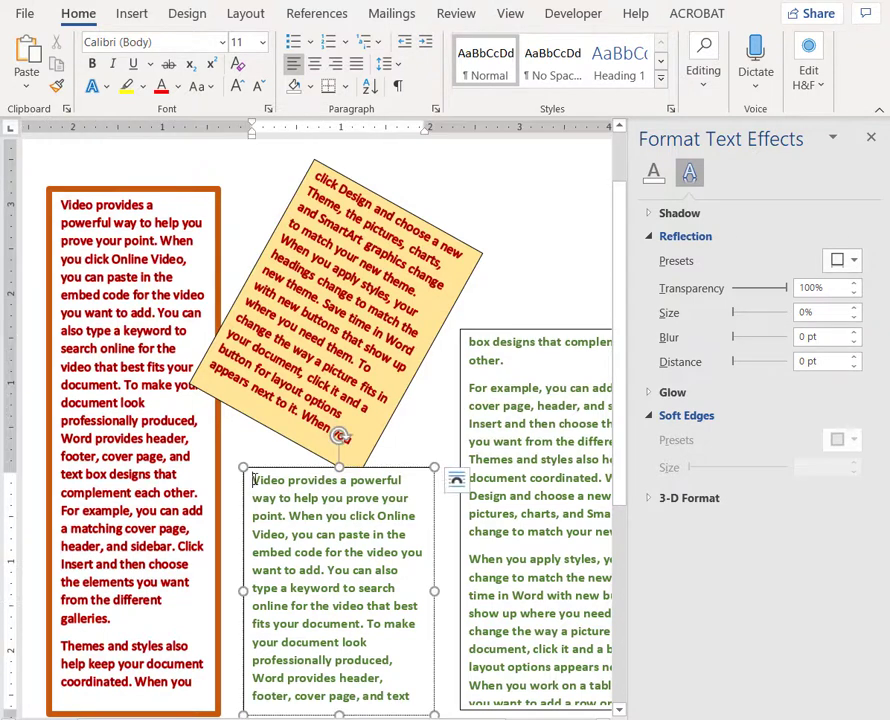
click(129, 14)
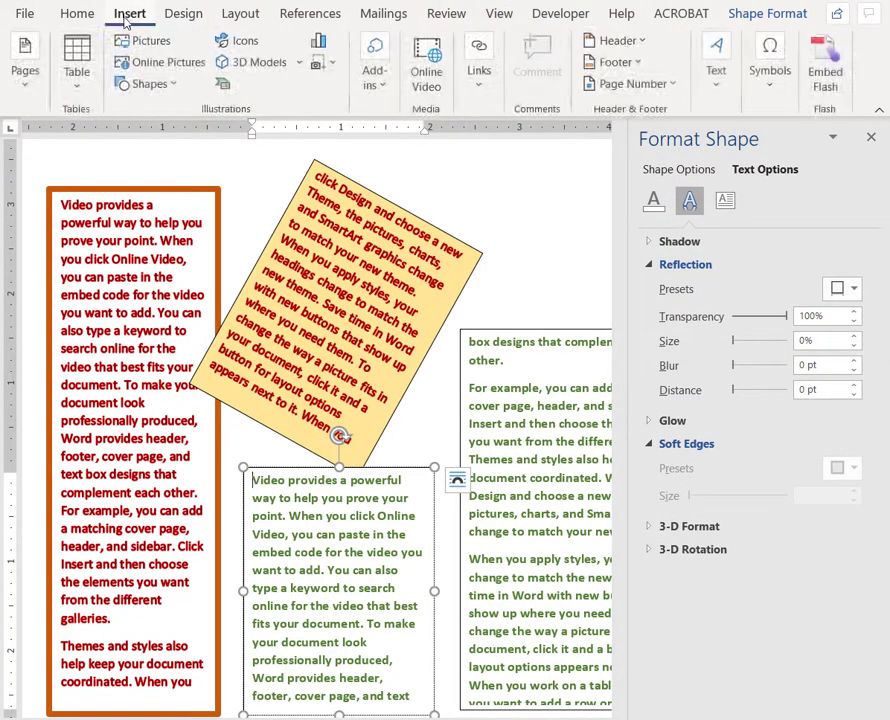
click(238, 44)
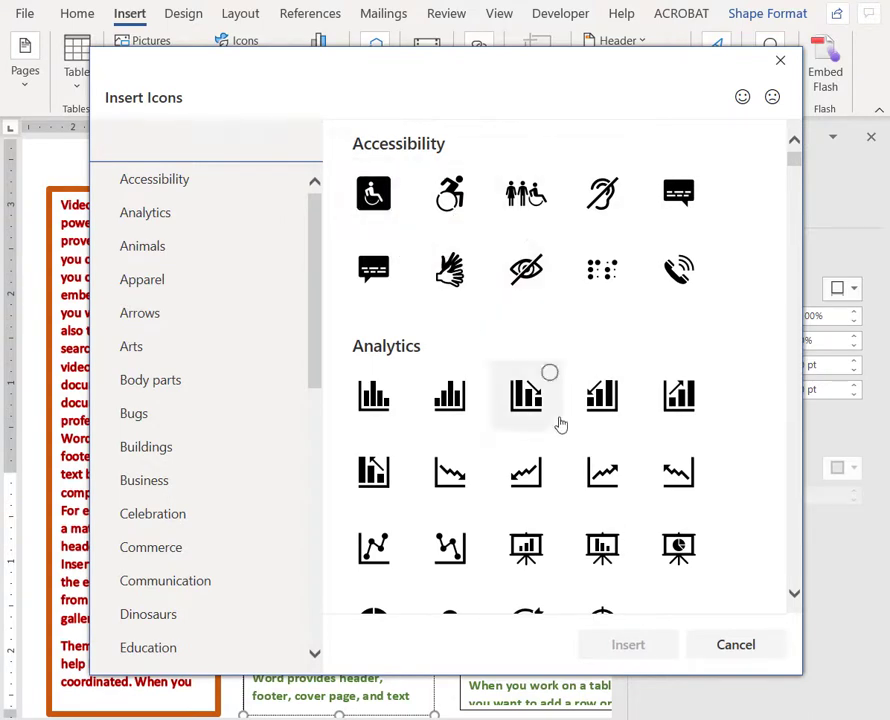
double_click(561, 425)
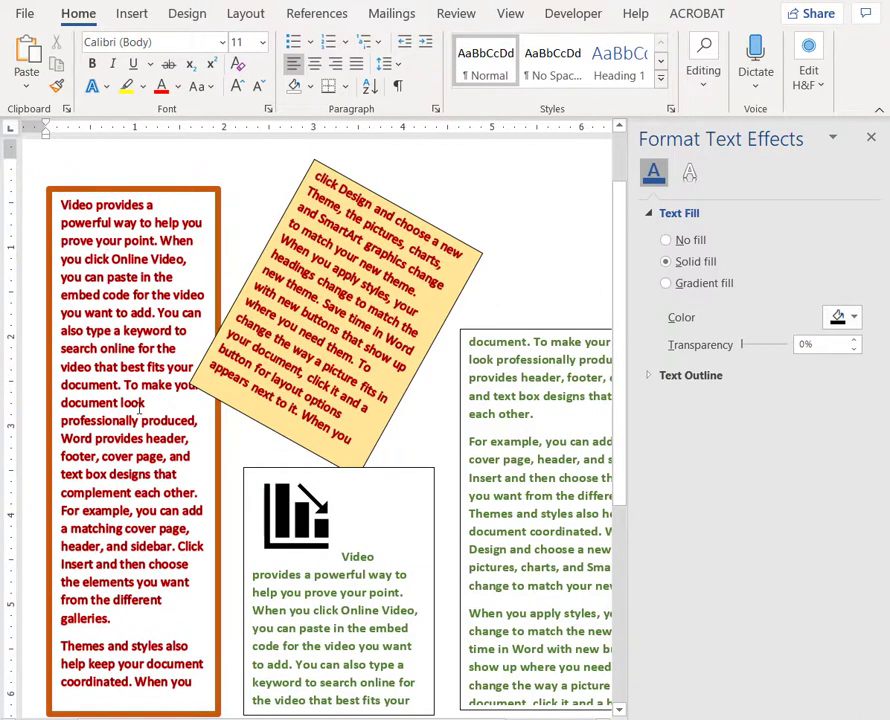
- Insert the Analytics icon of a presentation board with a bar chart before "document look" in the orange-bordered text box
click(62, 402)
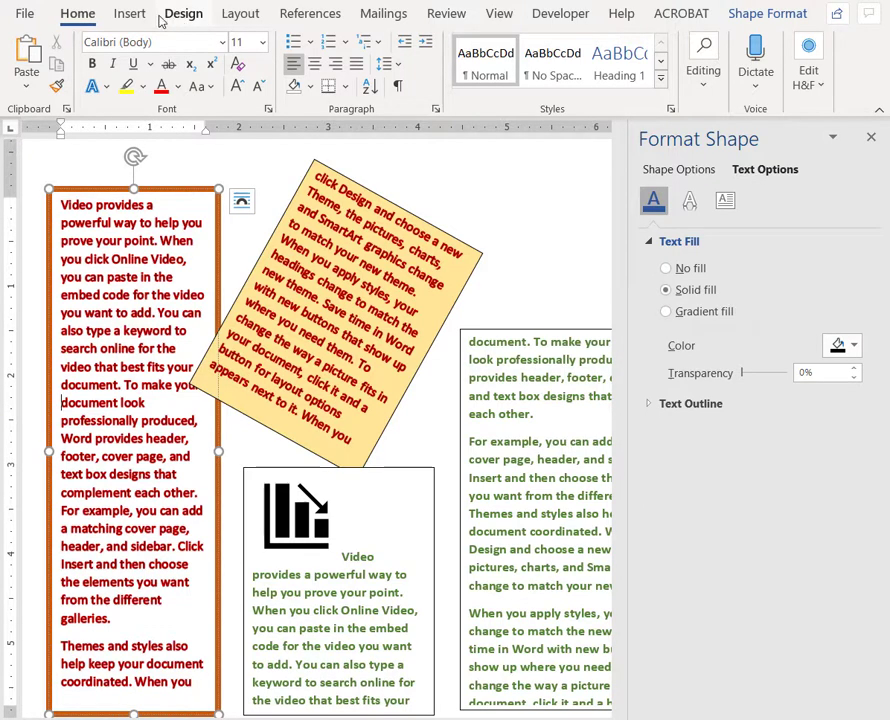
click(118, 16)
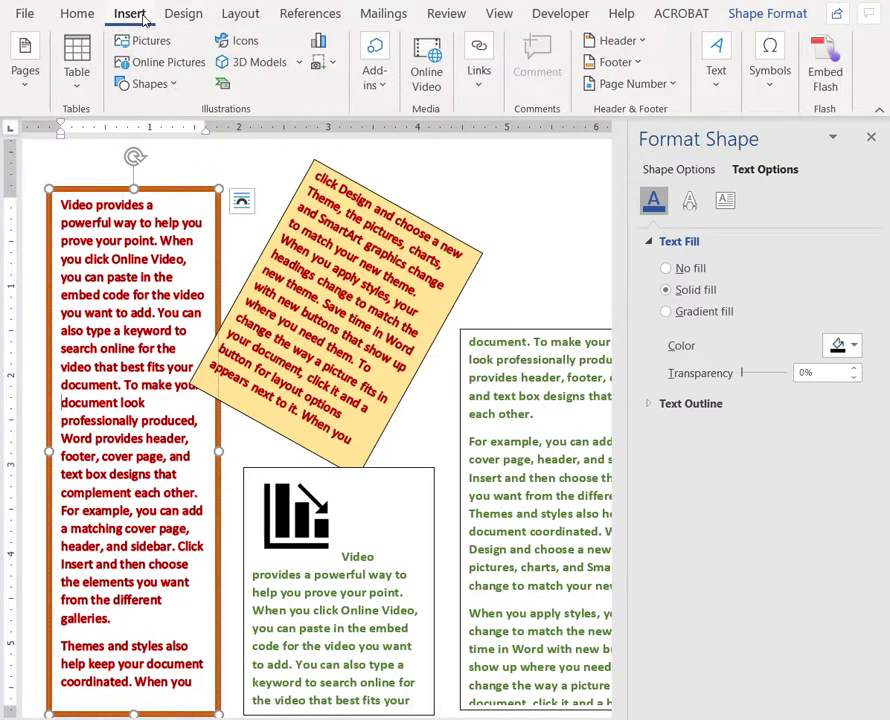
click(240, 41)
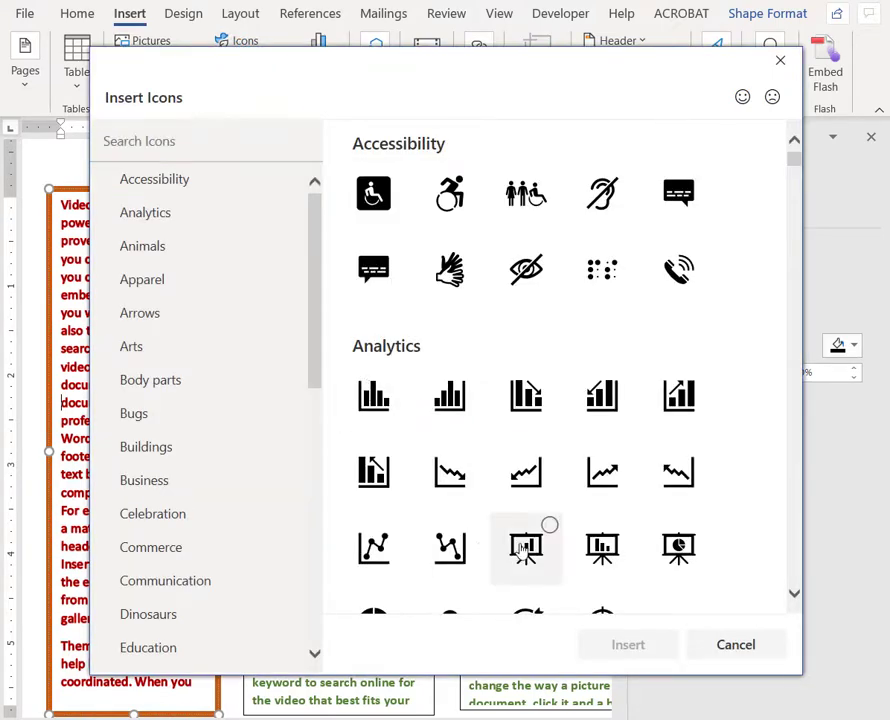
double_click(526, 548)
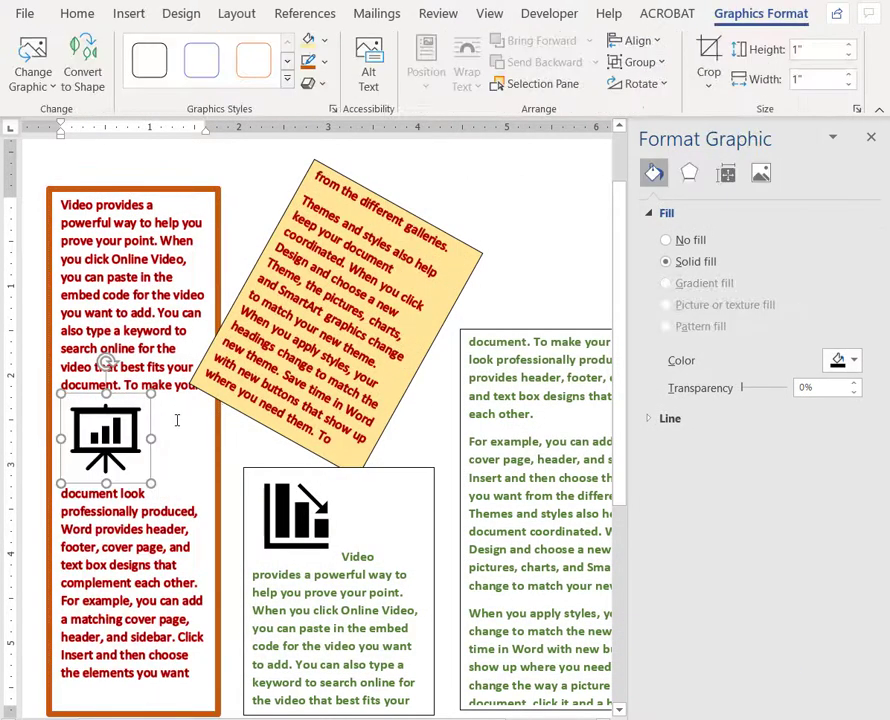
click(177, 420)
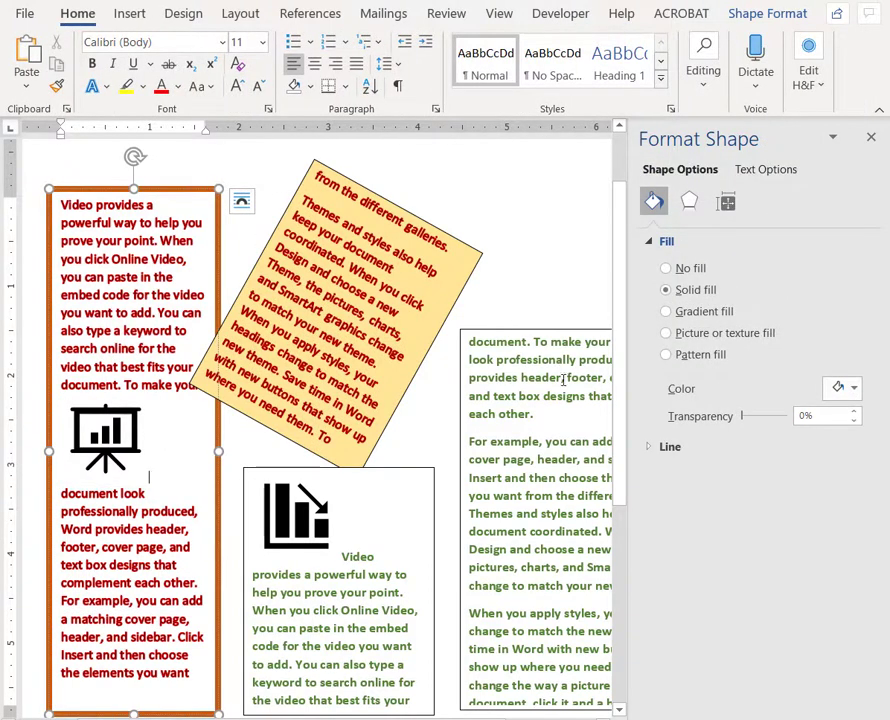
- Close the Format Shape pane to show more of the page with the linked text boxes
drag(621, 343, 620, 371)
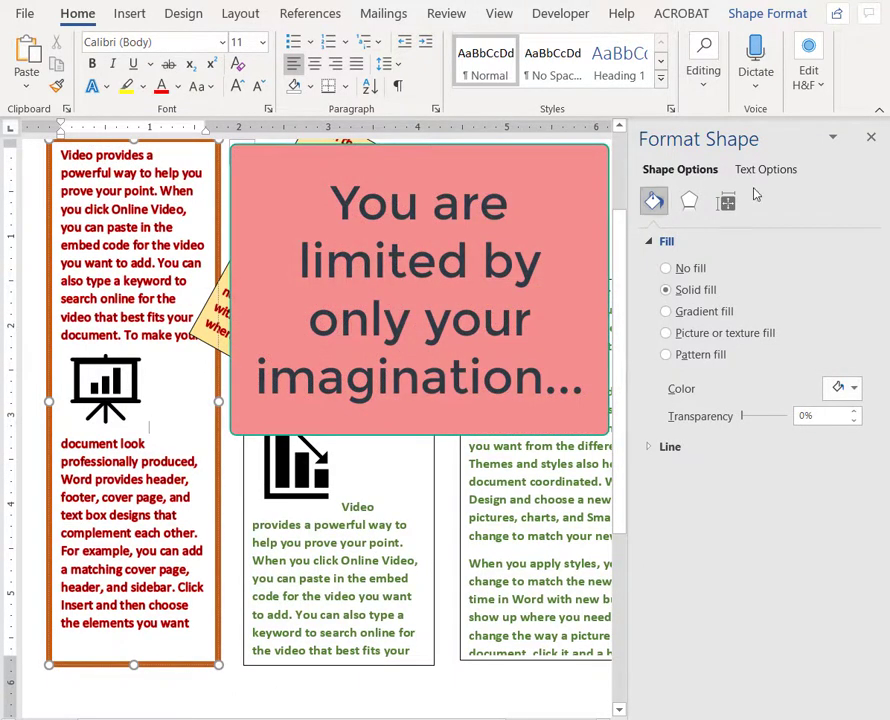
click(870, 136)
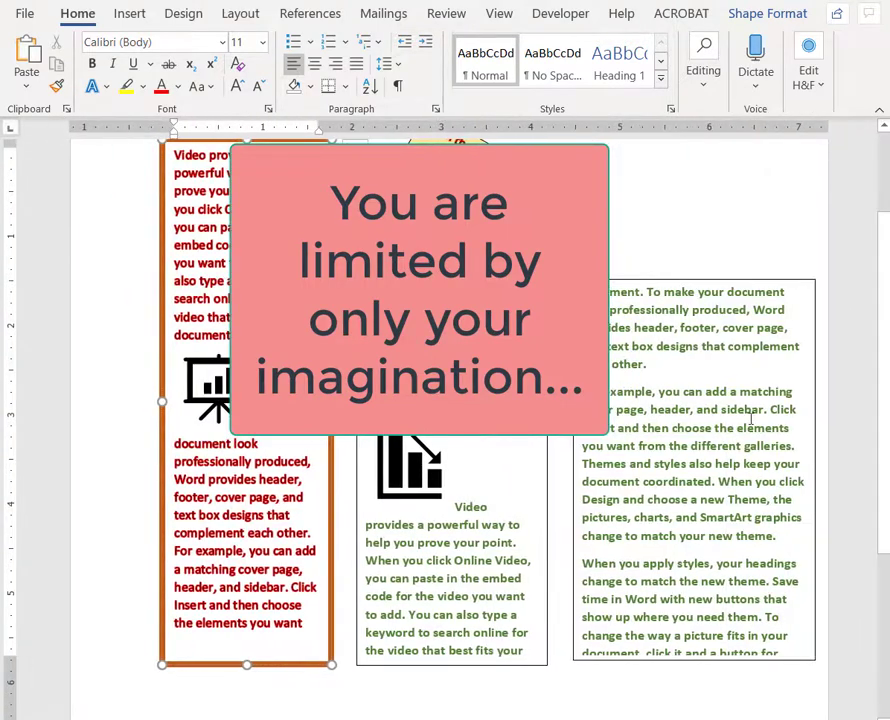